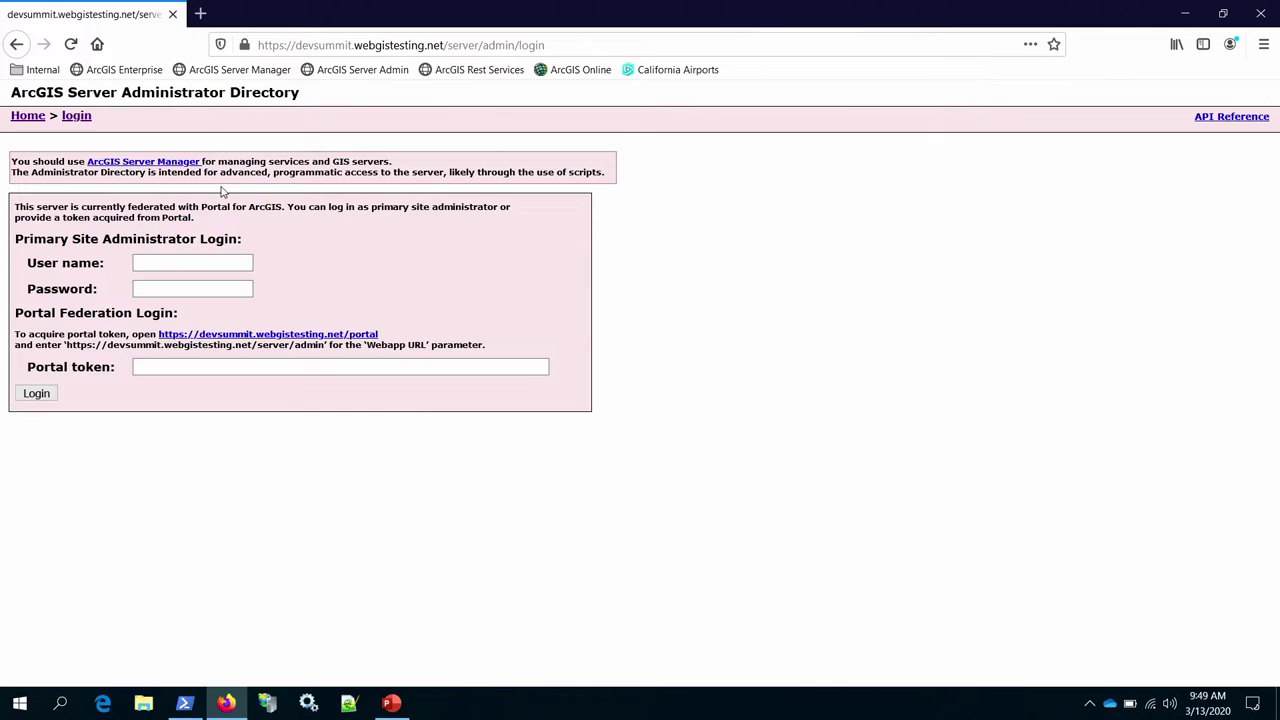
- Sign in to the Administrator Directory with the primary site administrator's user name and password
text(siteadmin)
key(Tab)
text(**********)
key(Return)
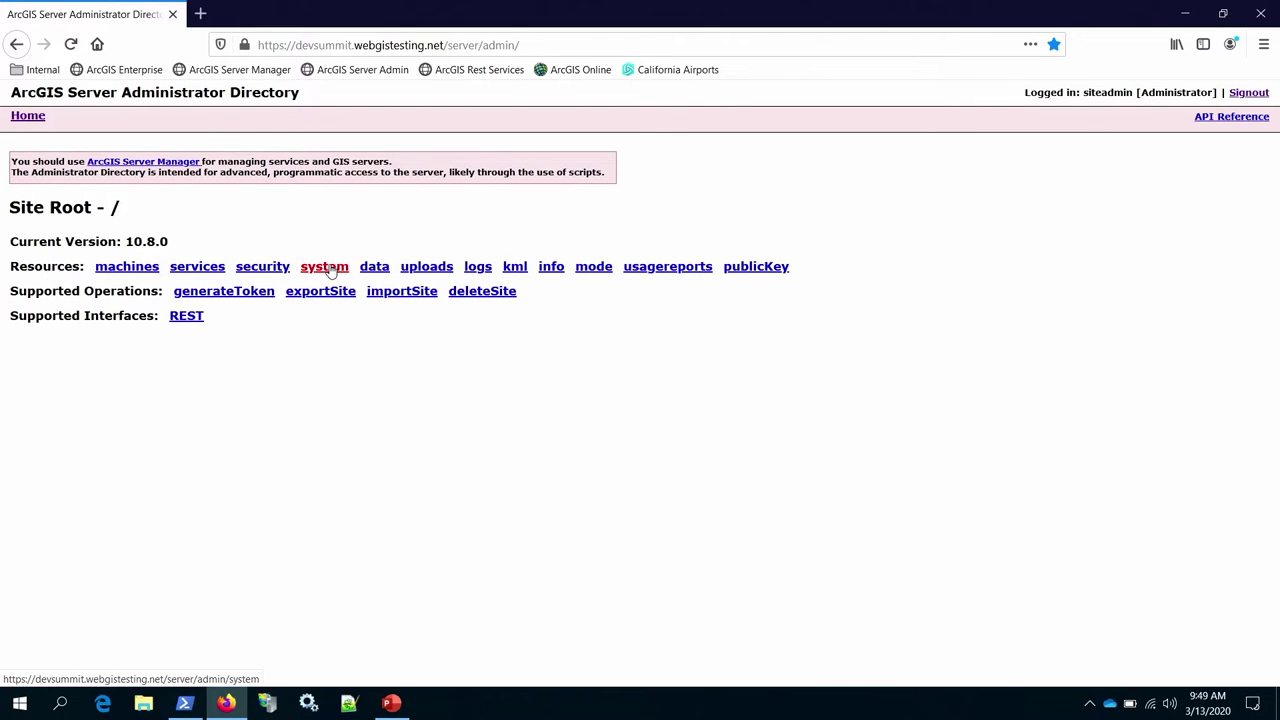
- Go to system > handlers > rest > servicesdirectory to view the Services Directory settings
click(330, 268)
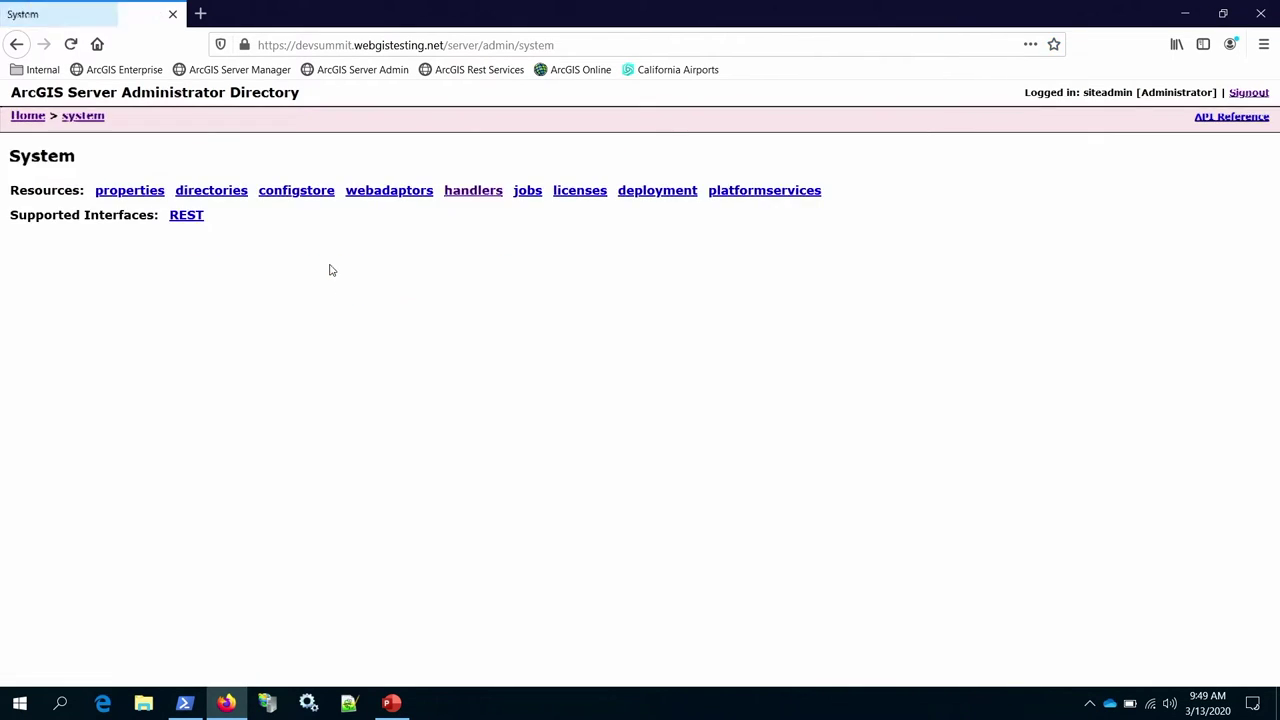
click(480, 196)
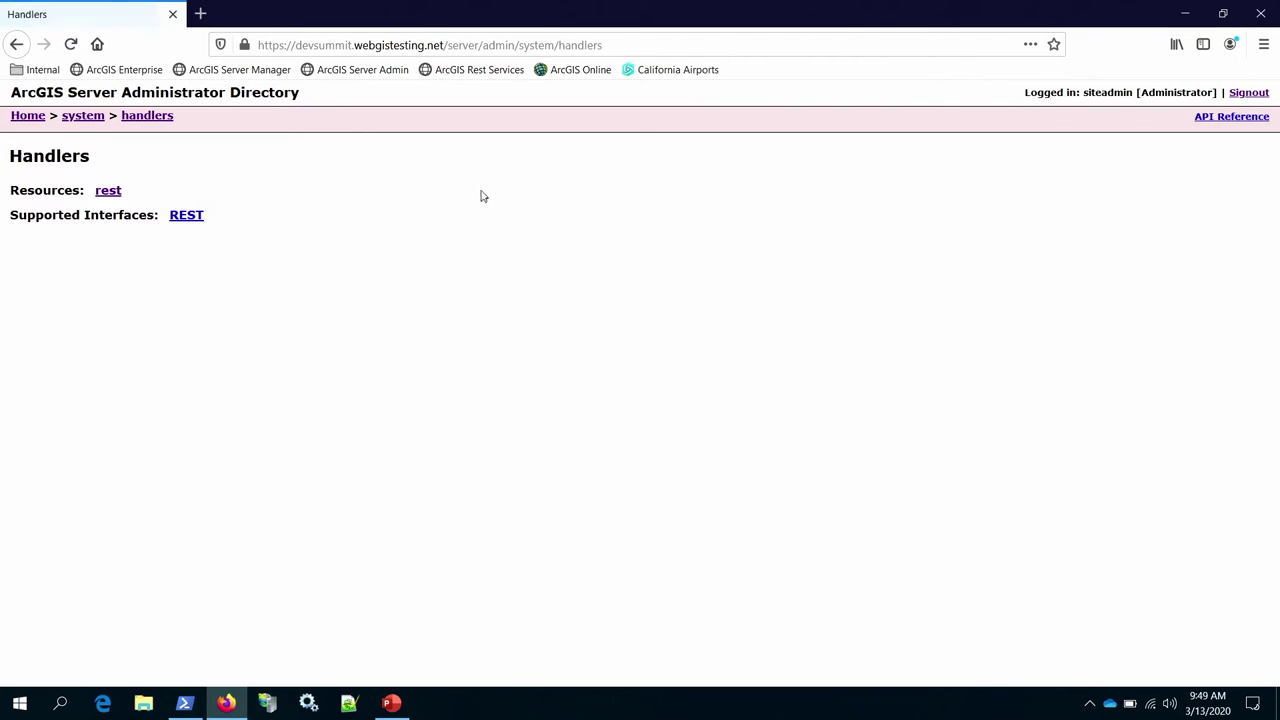
click(108, 191)
click(226, 192)
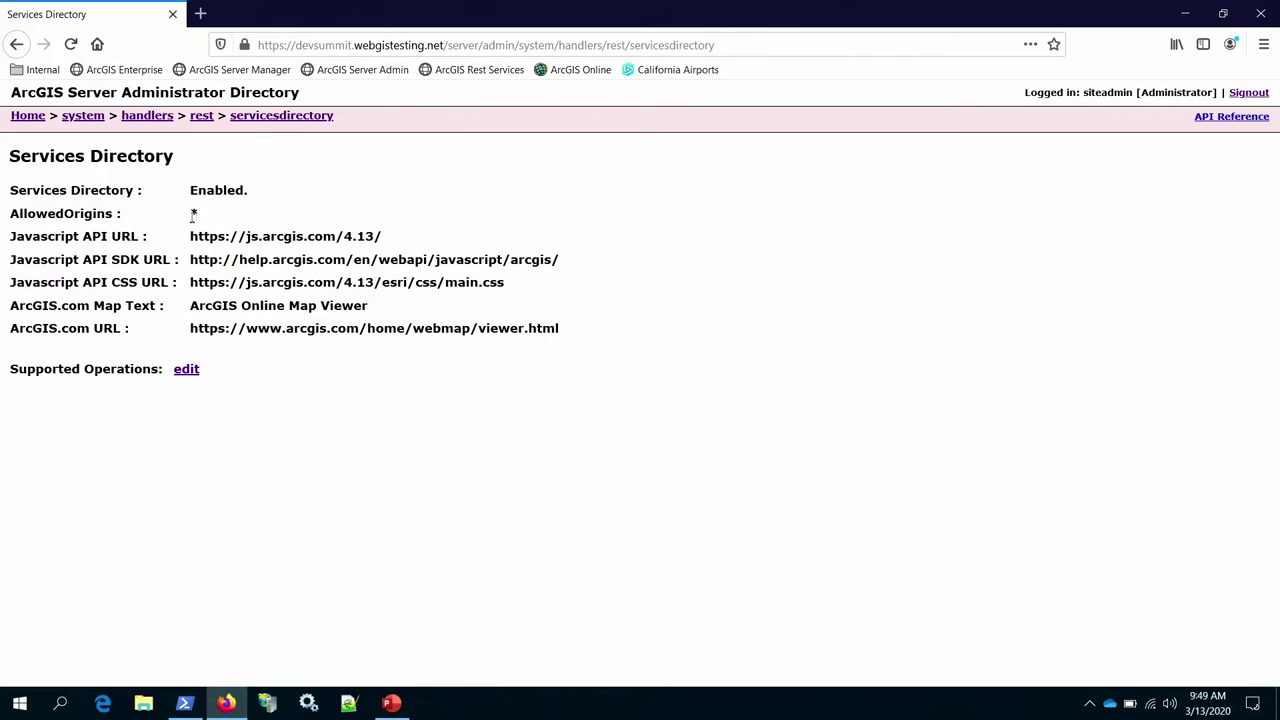
click(190, 370)
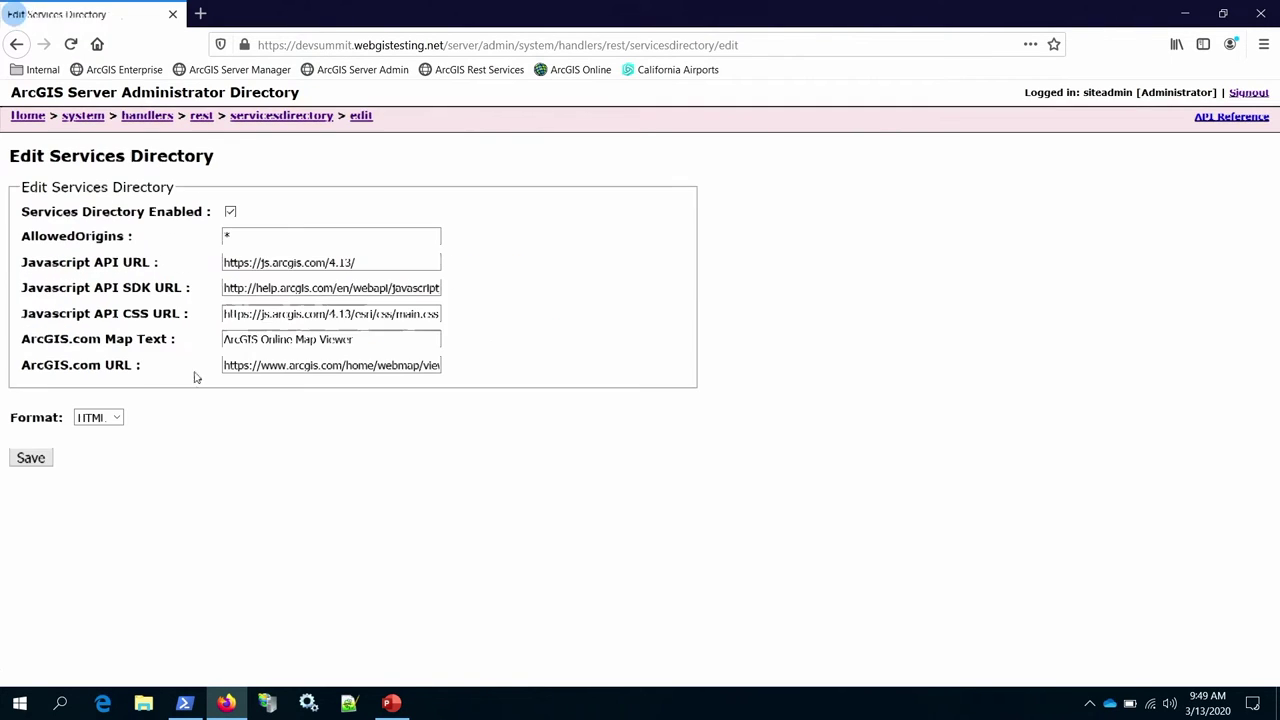
click(259, 235)
double_click(259, 235)
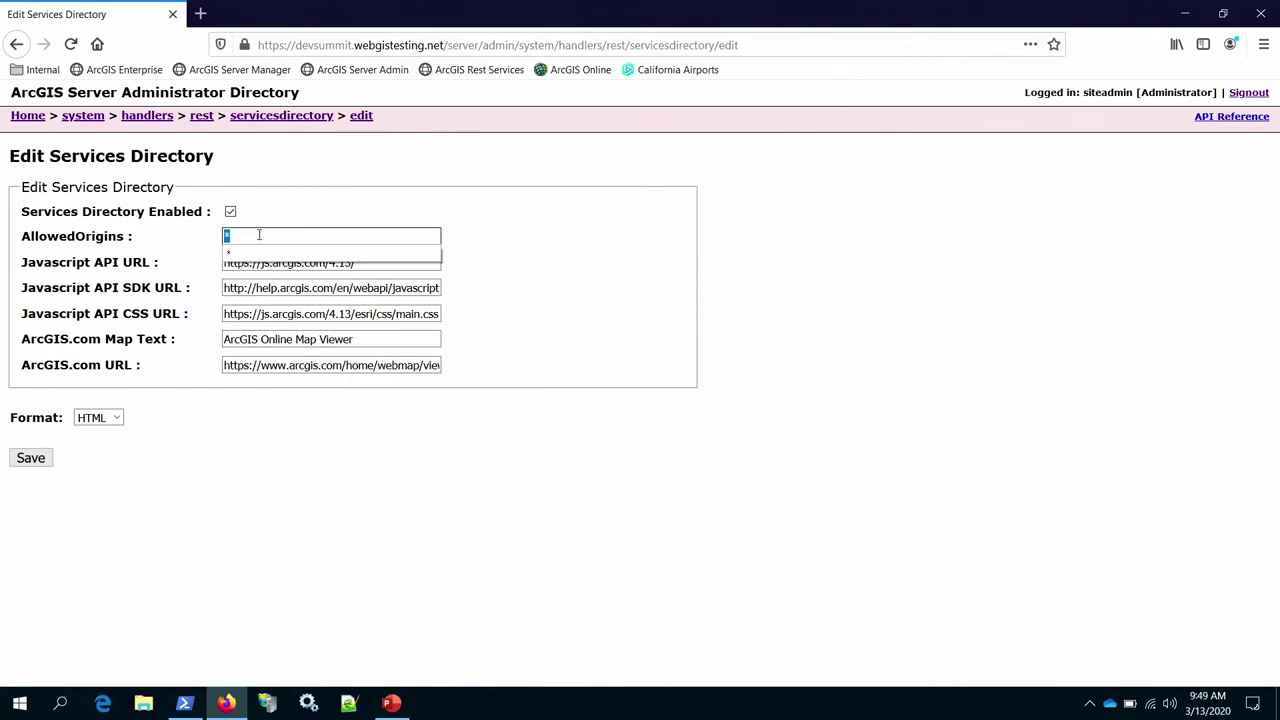
text(http:)
key(Down)
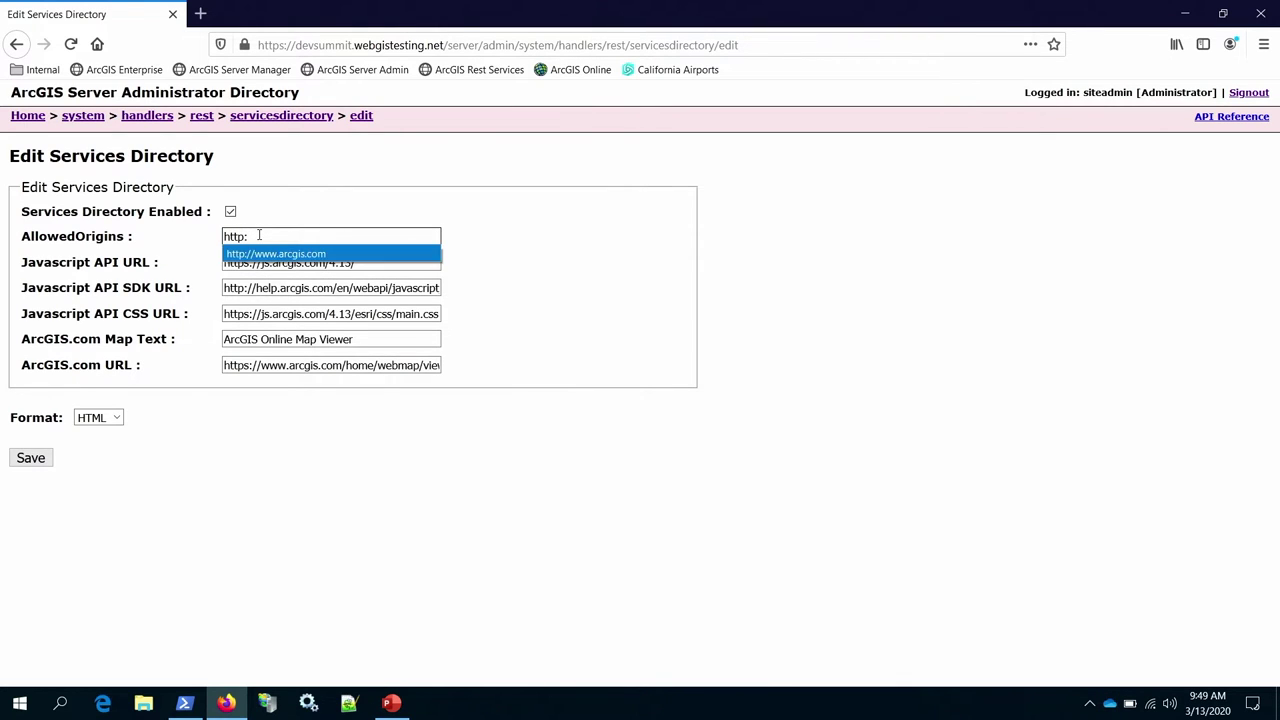
key(Return)
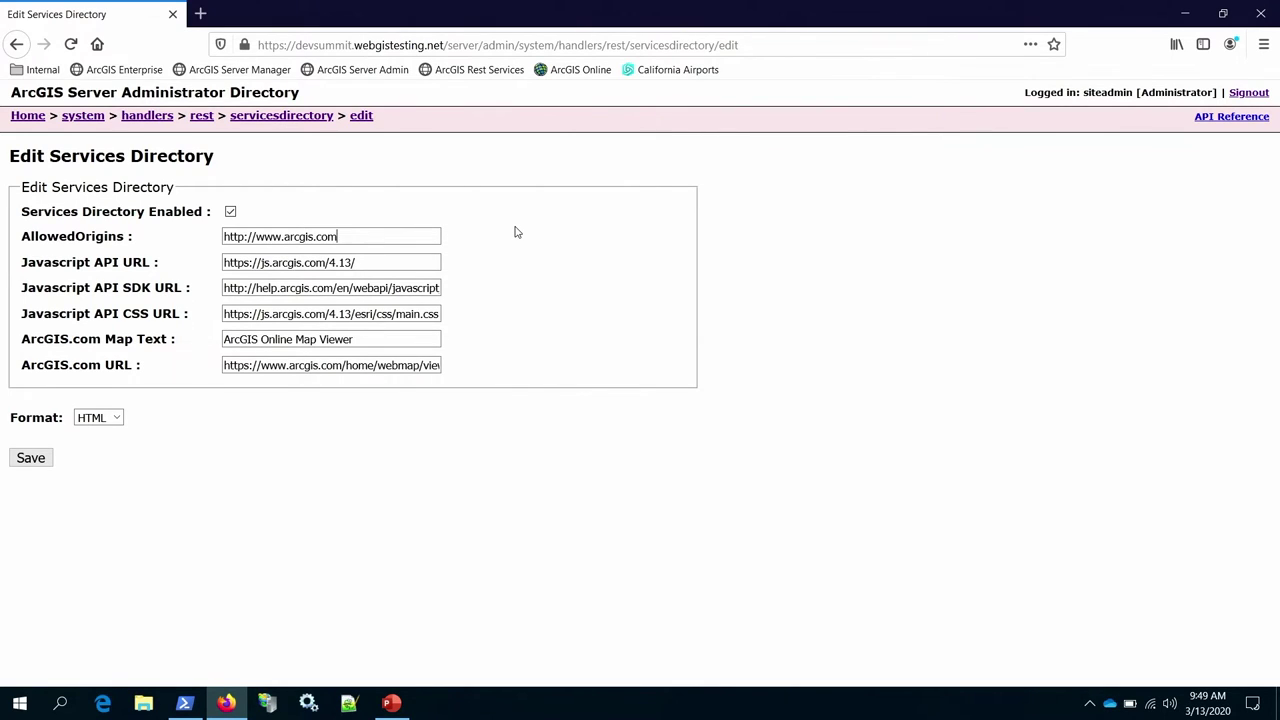
click(30, 459)
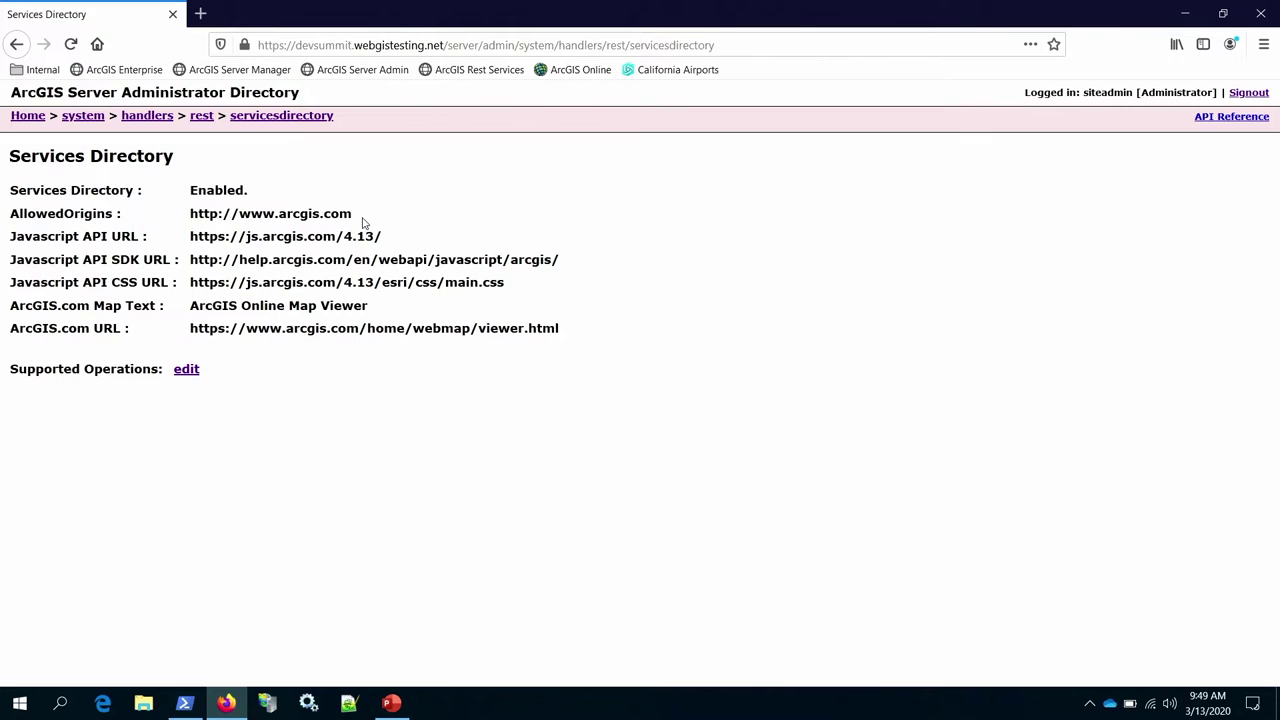
- In a new tab, browse Hosted > Hosted/Colorado and view it in ArcGIS Online Map Viewer
click(200, 13)
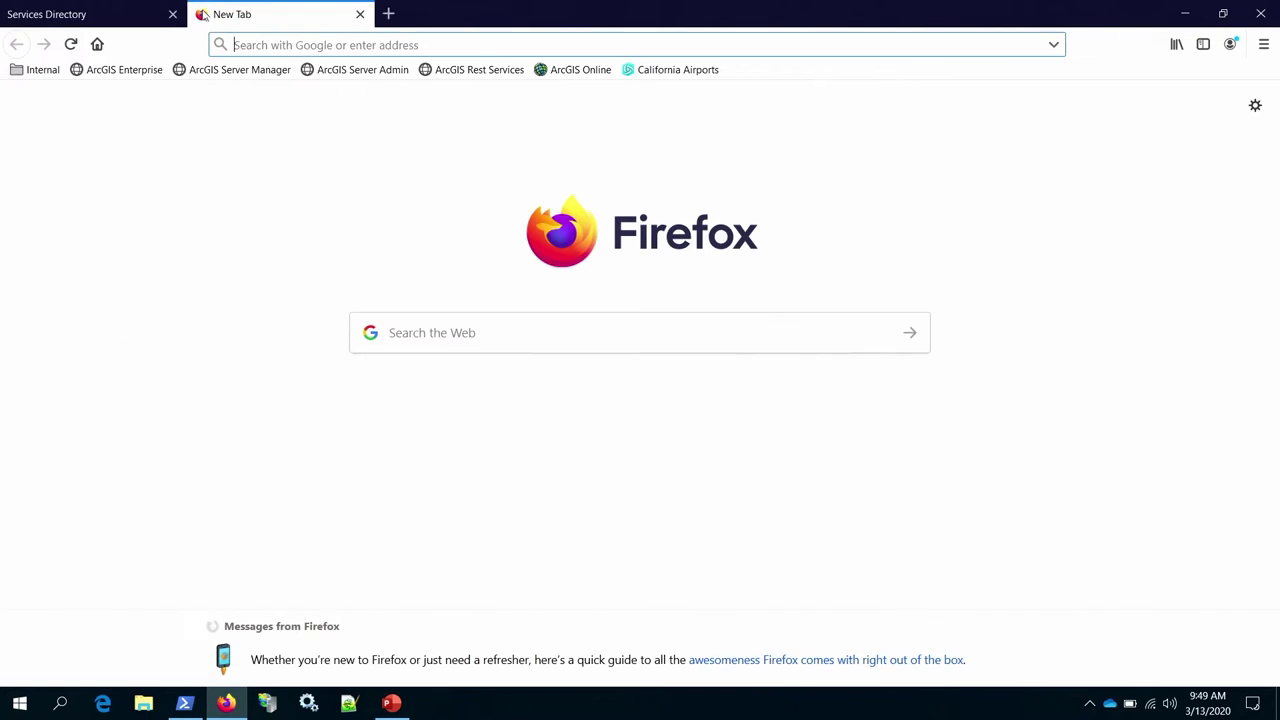
click(480, 69)
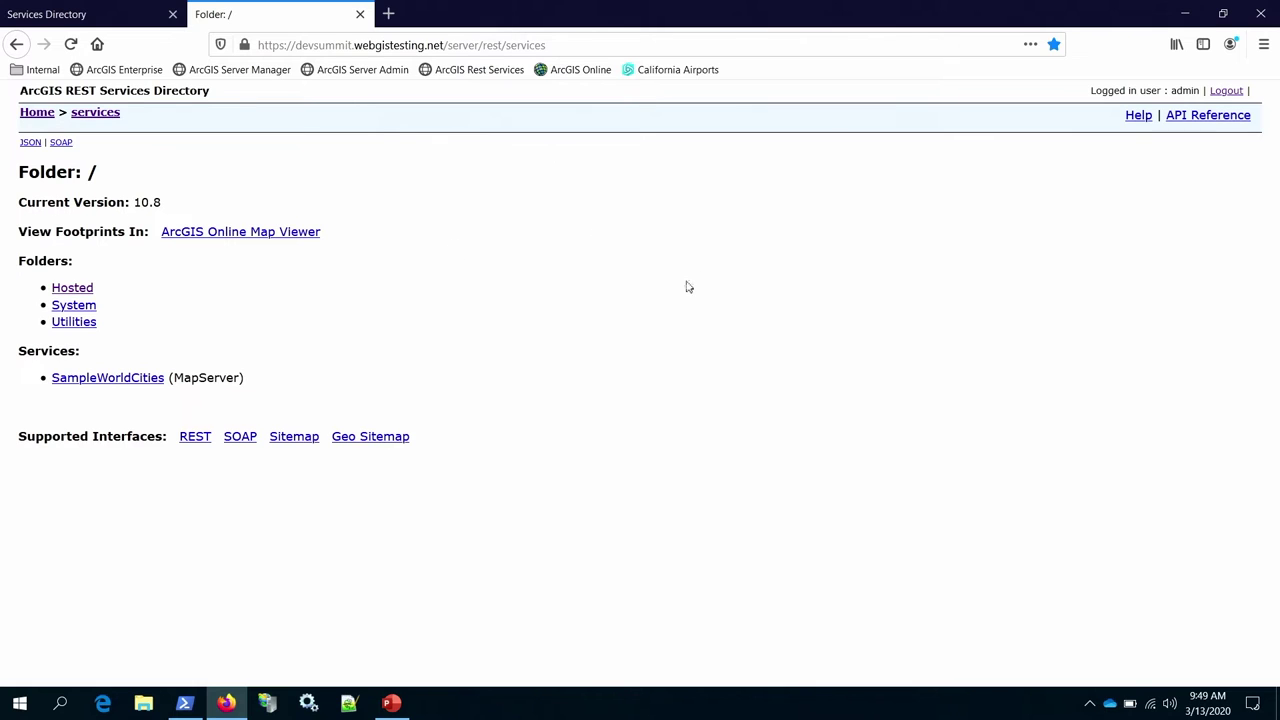
click(80, 290)
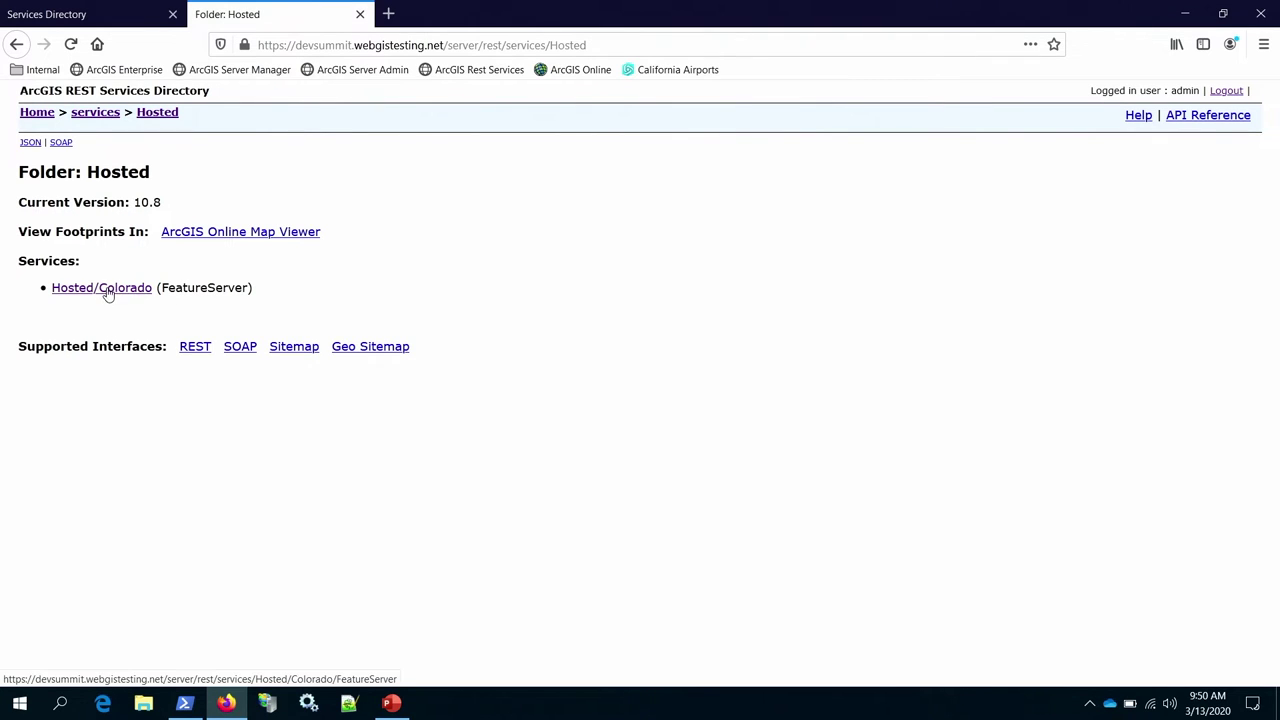
click(107, 289)
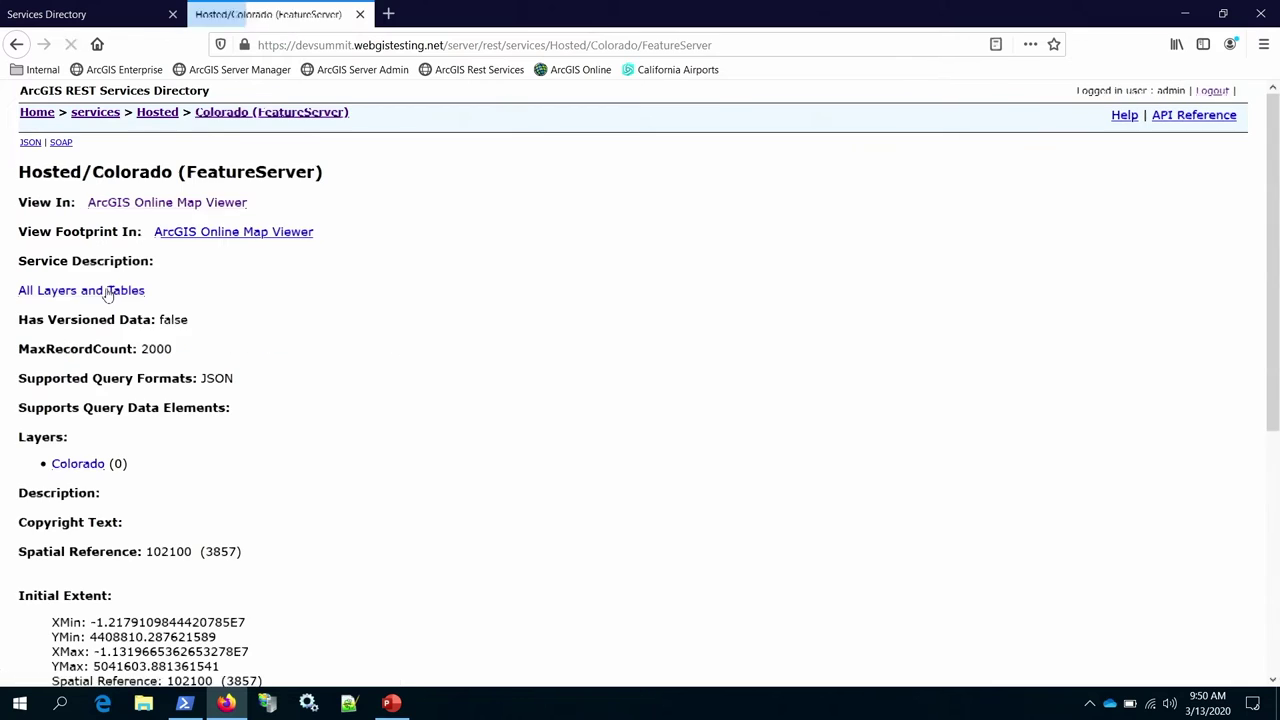
click(145, 203)
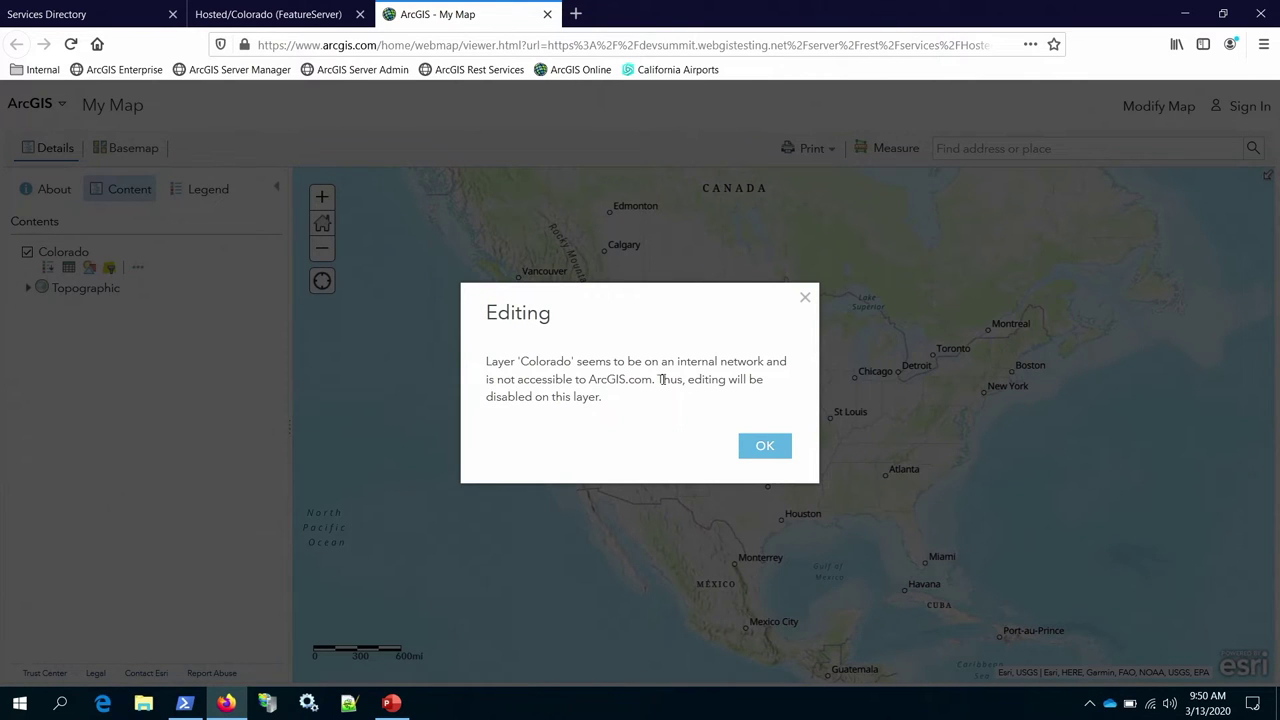
- Check the console's Cross-Origin Request Blocked error, then close Developer Tools and reload the map viewer
key(ctrl+shift+e)
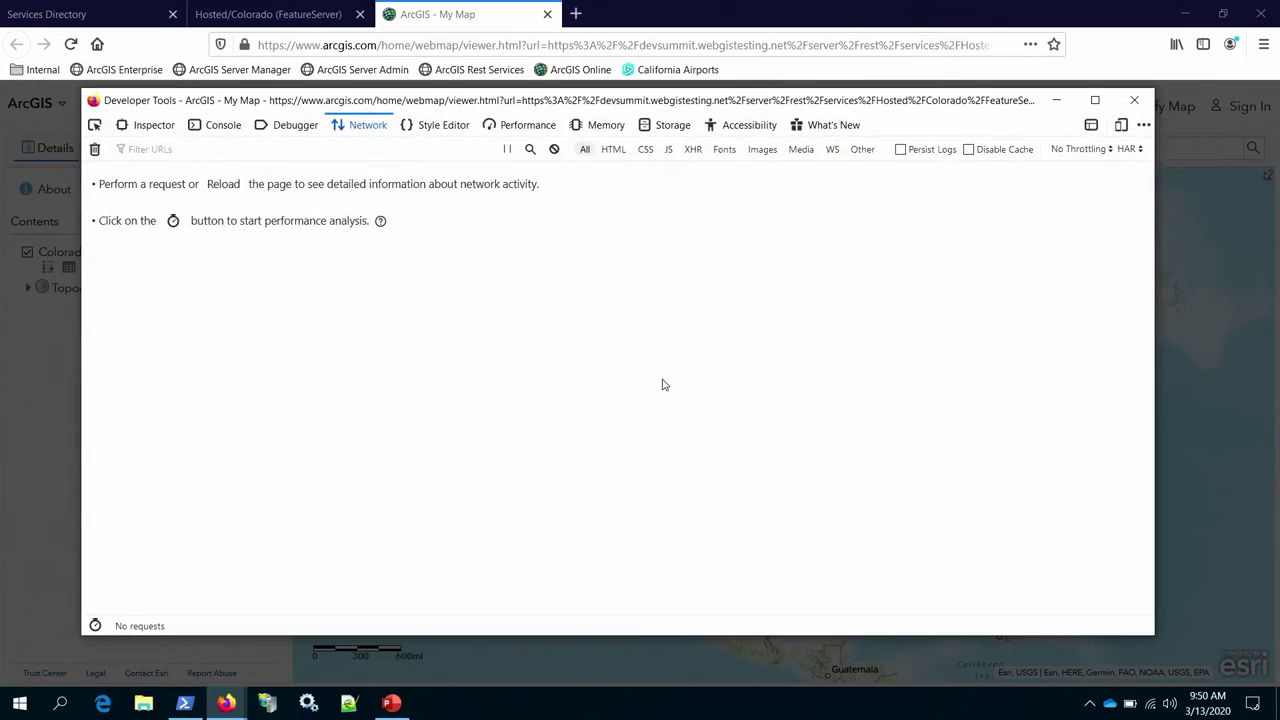
click(230, 130)
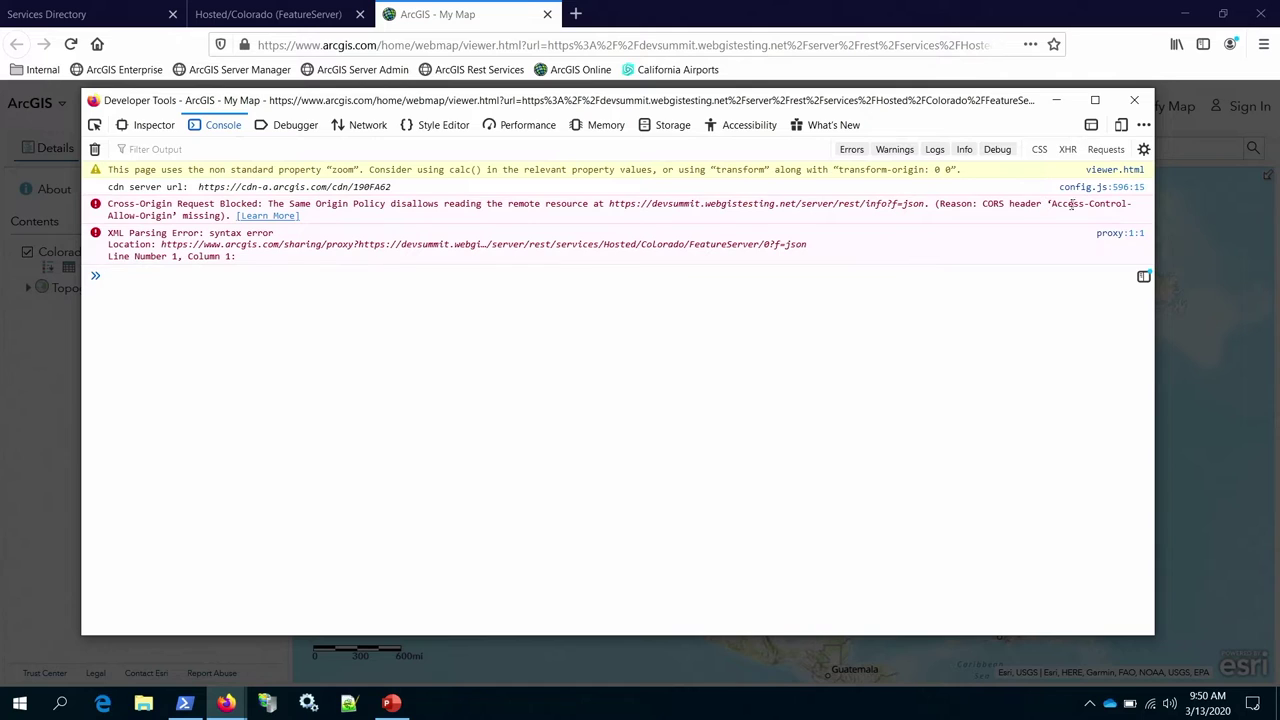
click(369, 128)
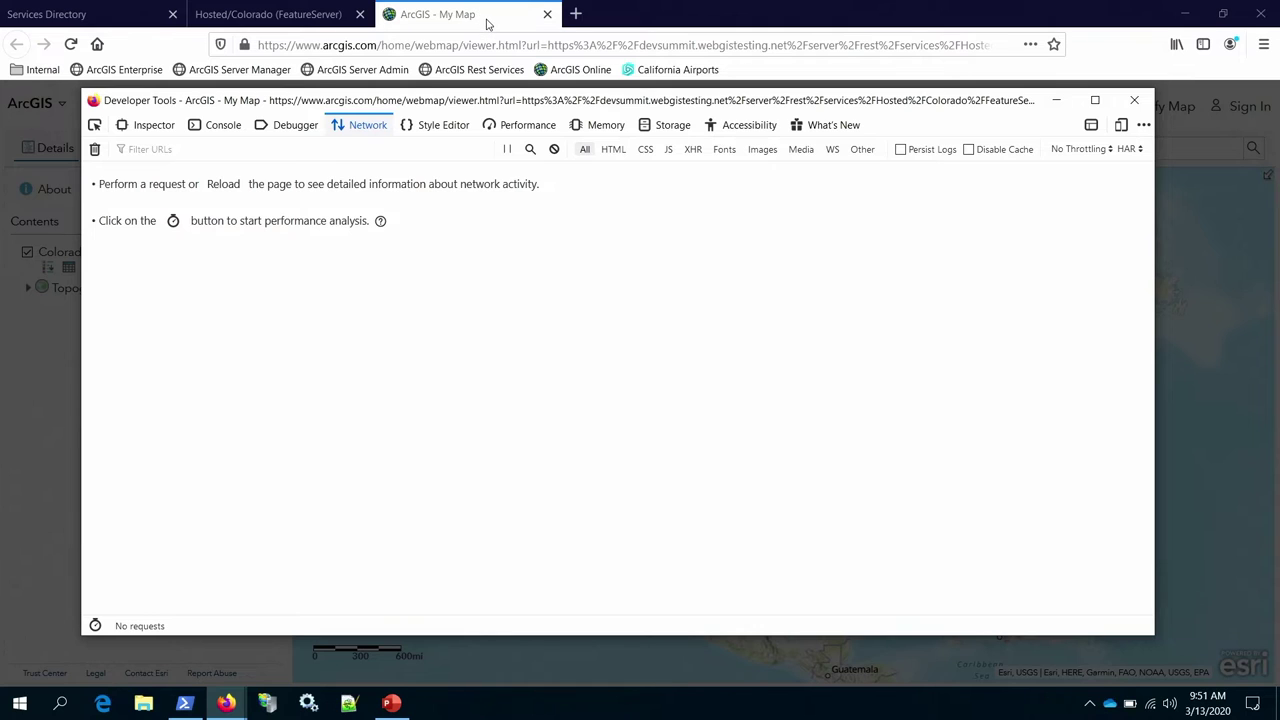
click(484, 34)
click(70, 45)
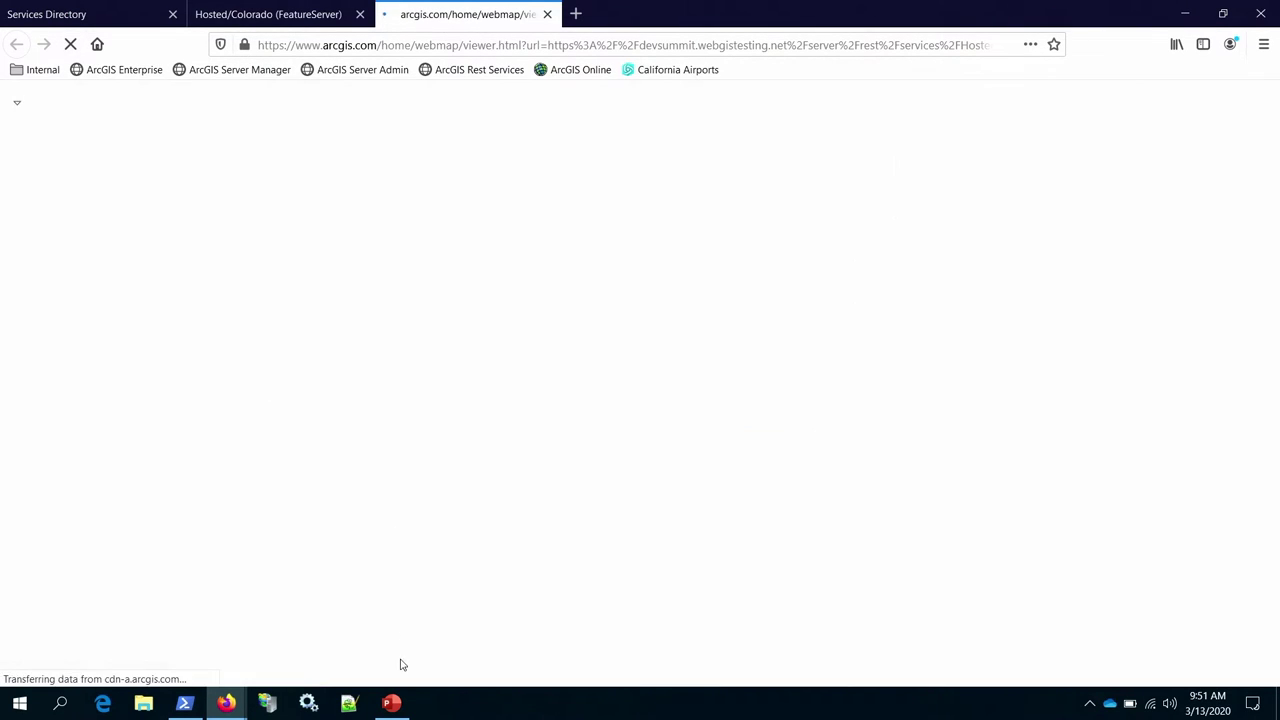
- Filter requests for 'info' and inspect info?f=json response headers, finding no allow-origin entry
mouse_move(227, 700)
click(331, 631)
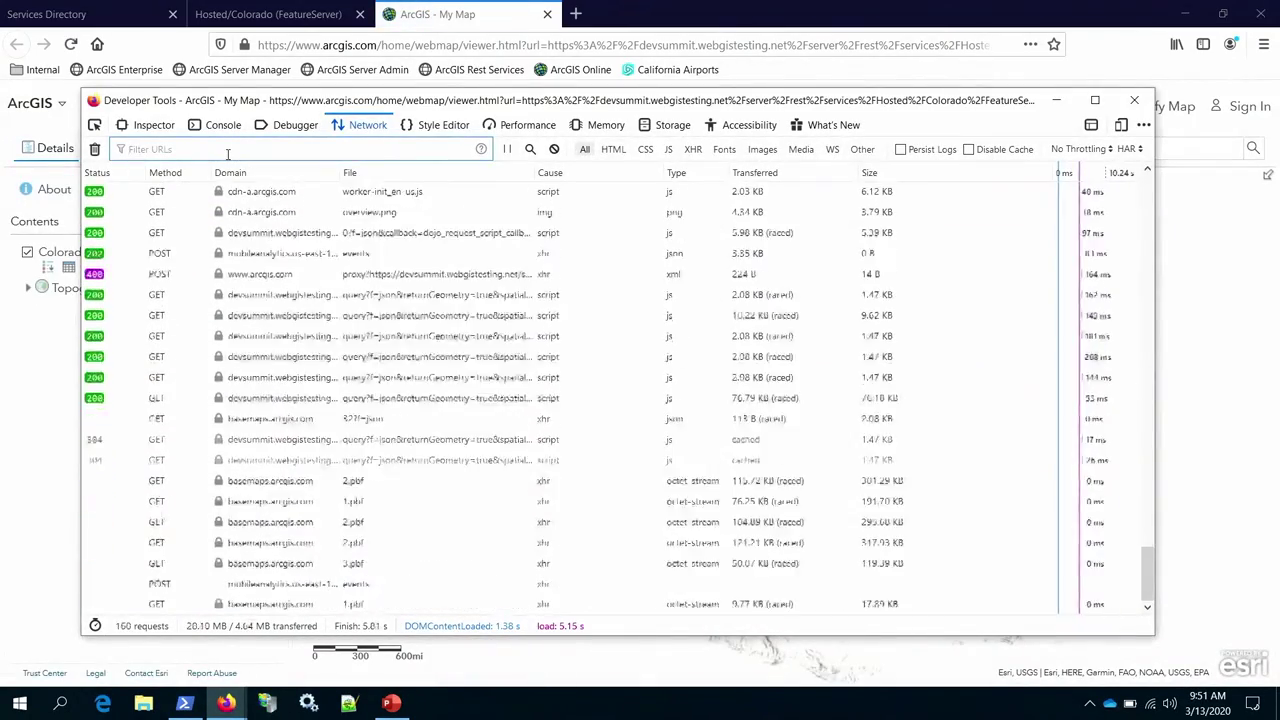
text(info)
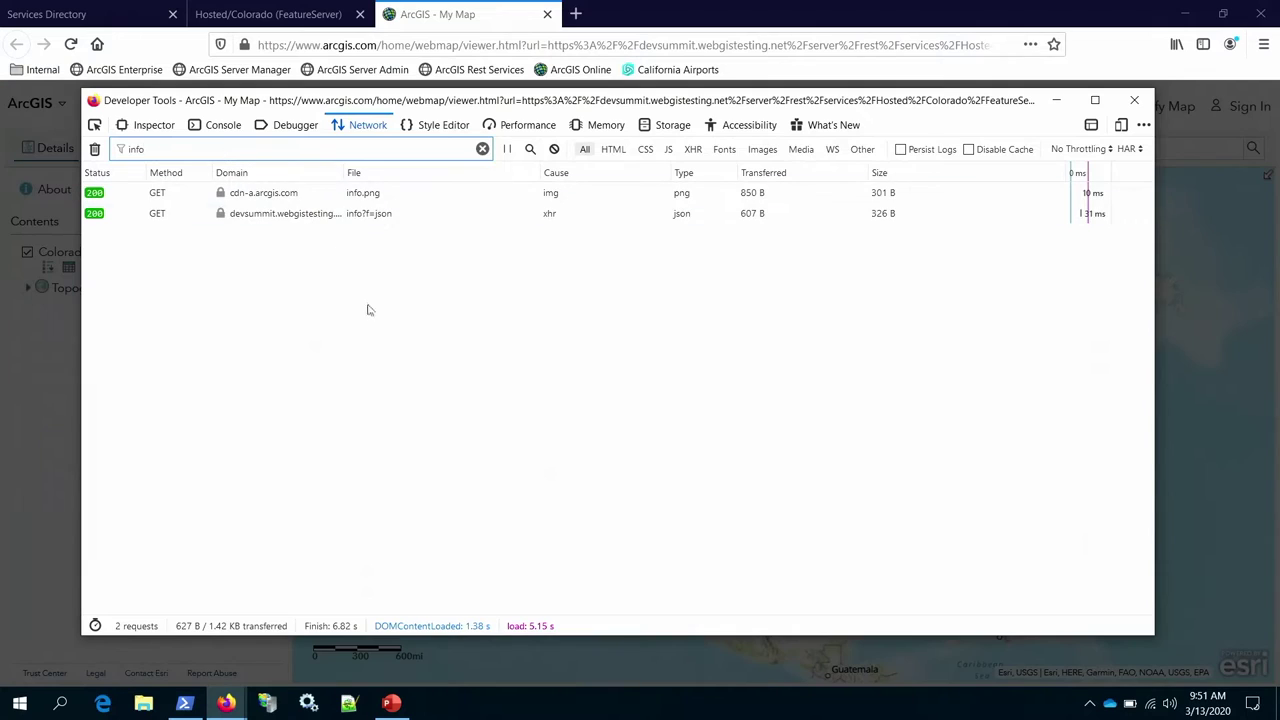
click(253, 213)
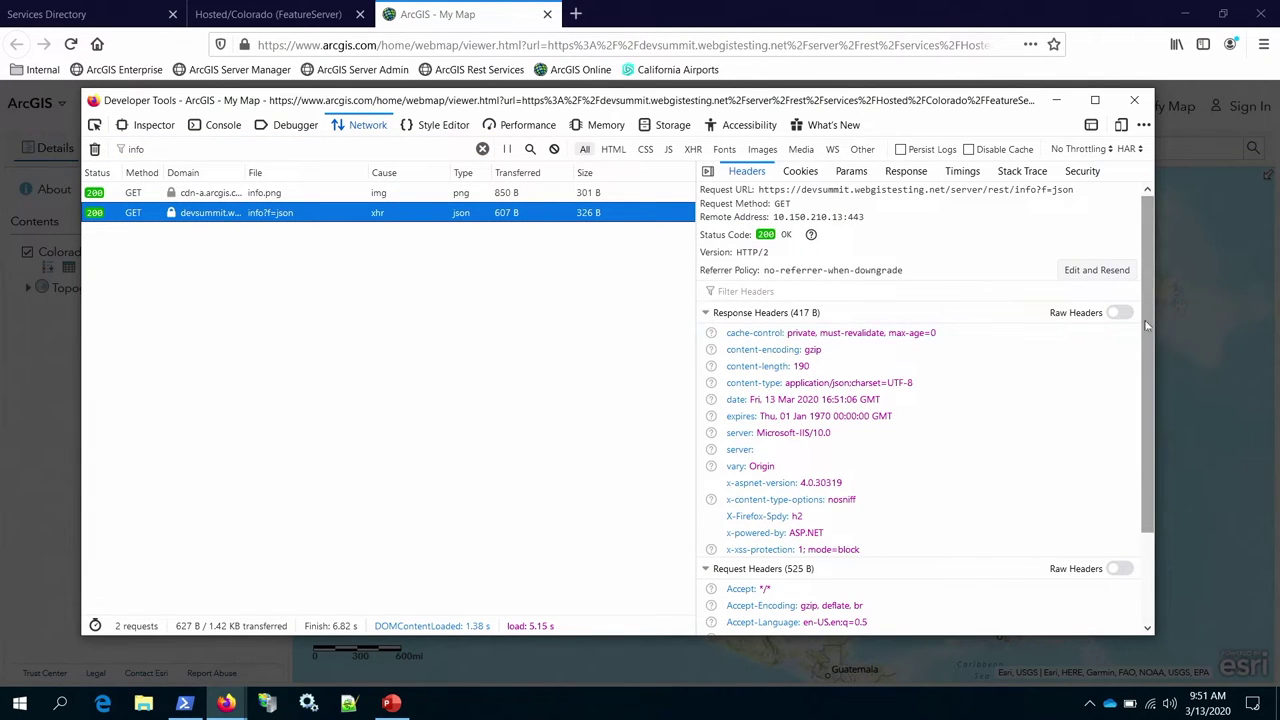
drag(1148, 318, 1149, 421)
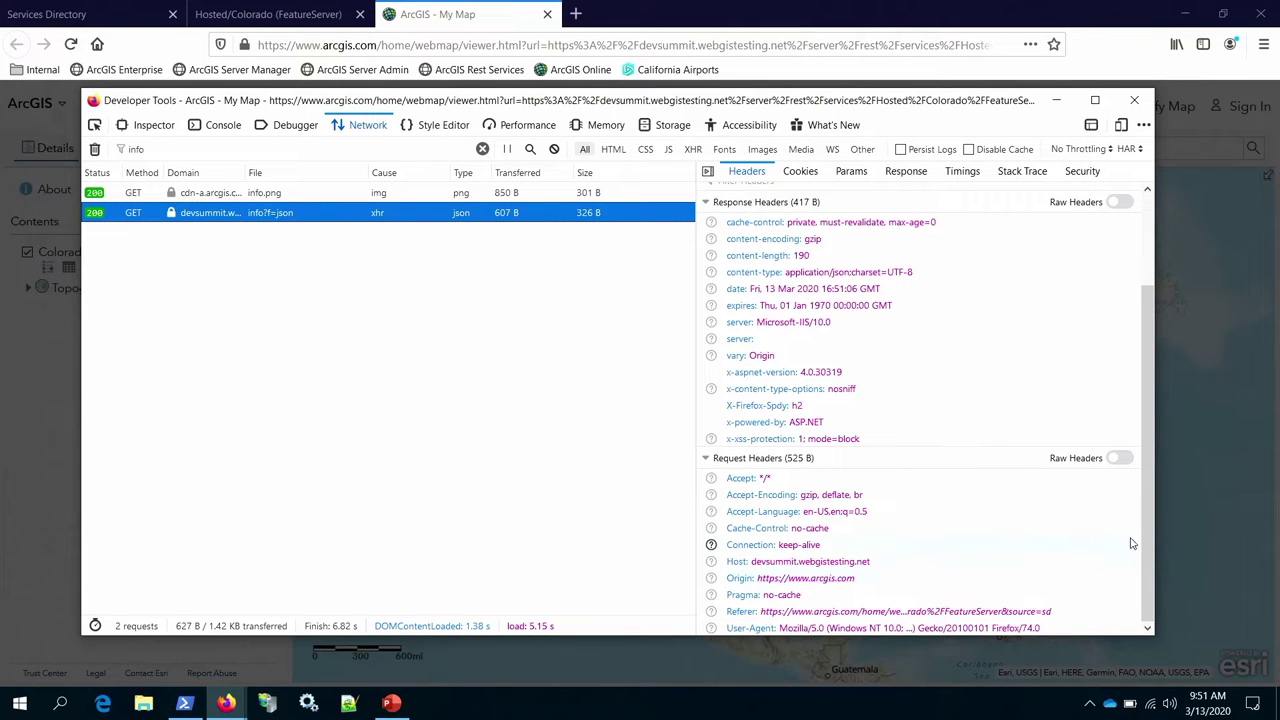
drag(1147, 535, 1152, 479)
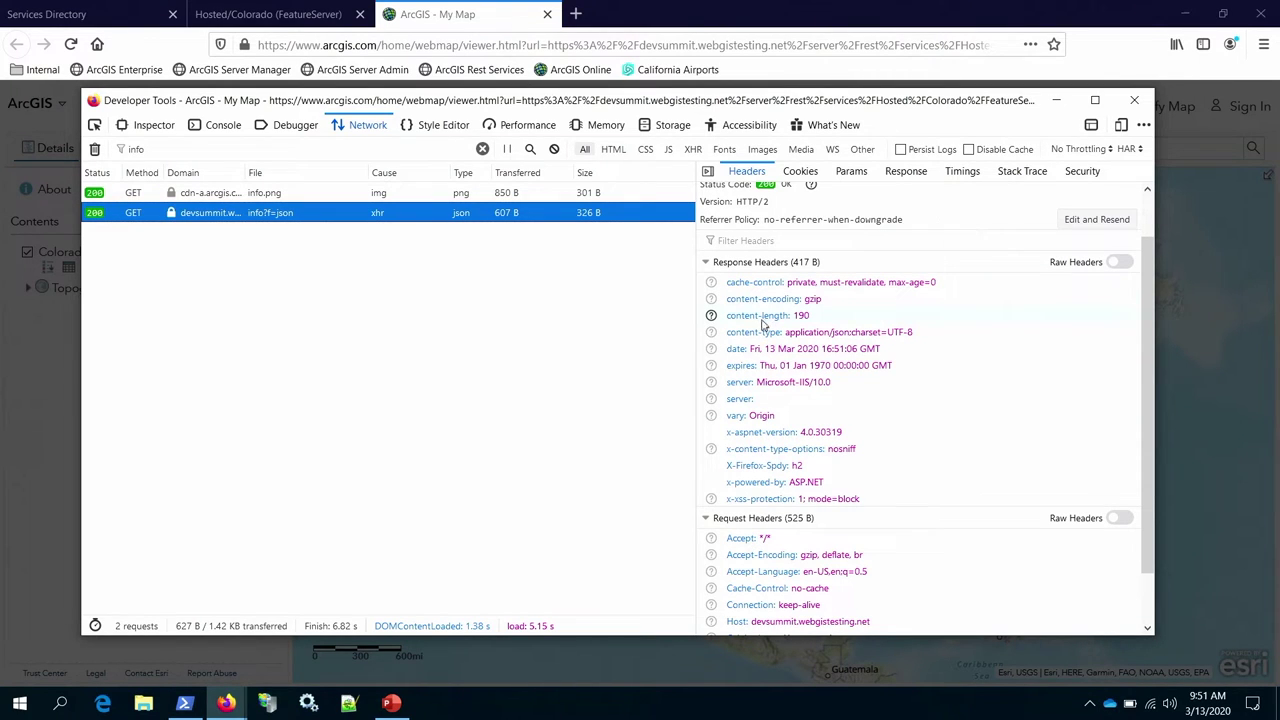
key(F12)
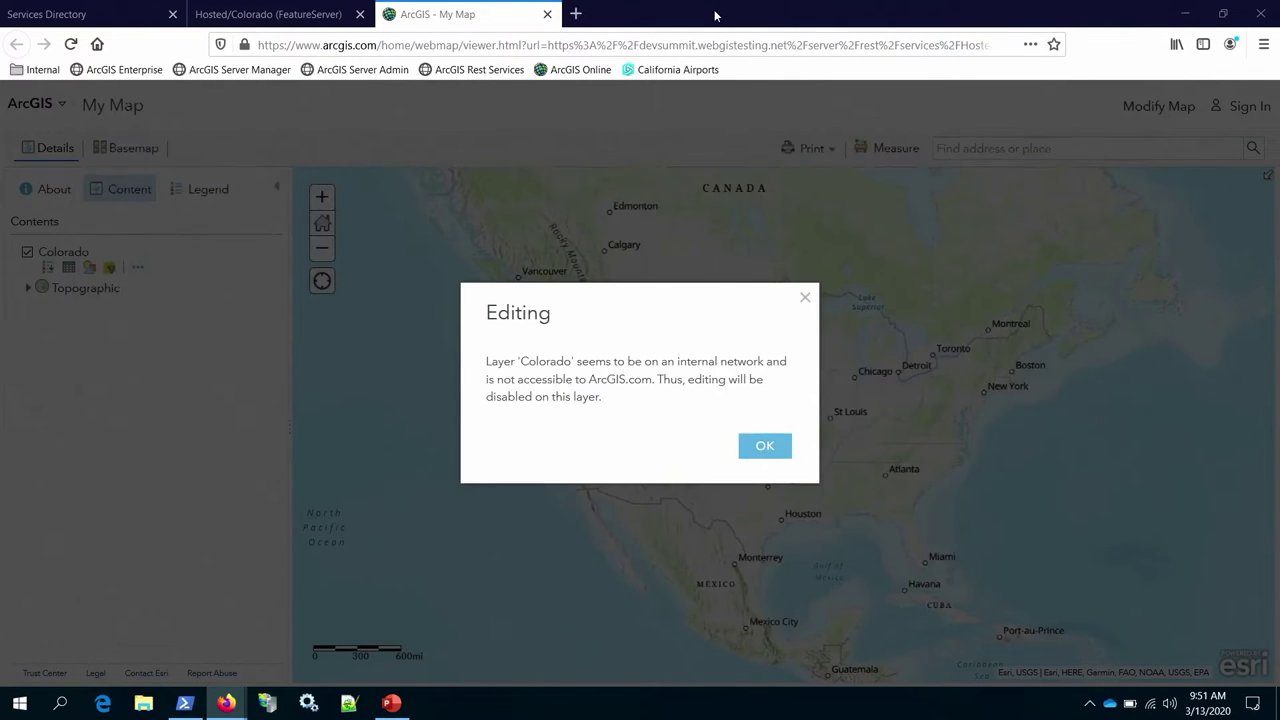
- Dismiss the editing-disabled warning, zoom in and check Moffat county's popup attributes
click(765, 446)
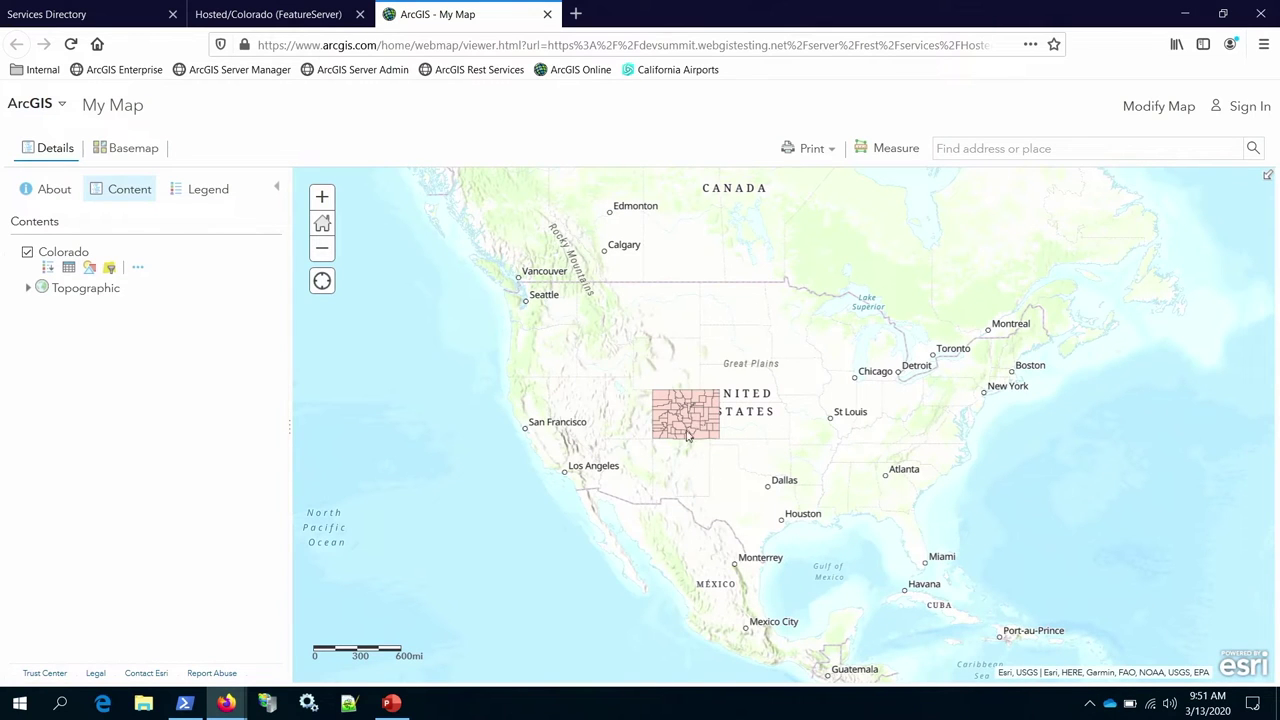
scroll(688, 422, up, 1)
scroll(688, 422, up, 2)
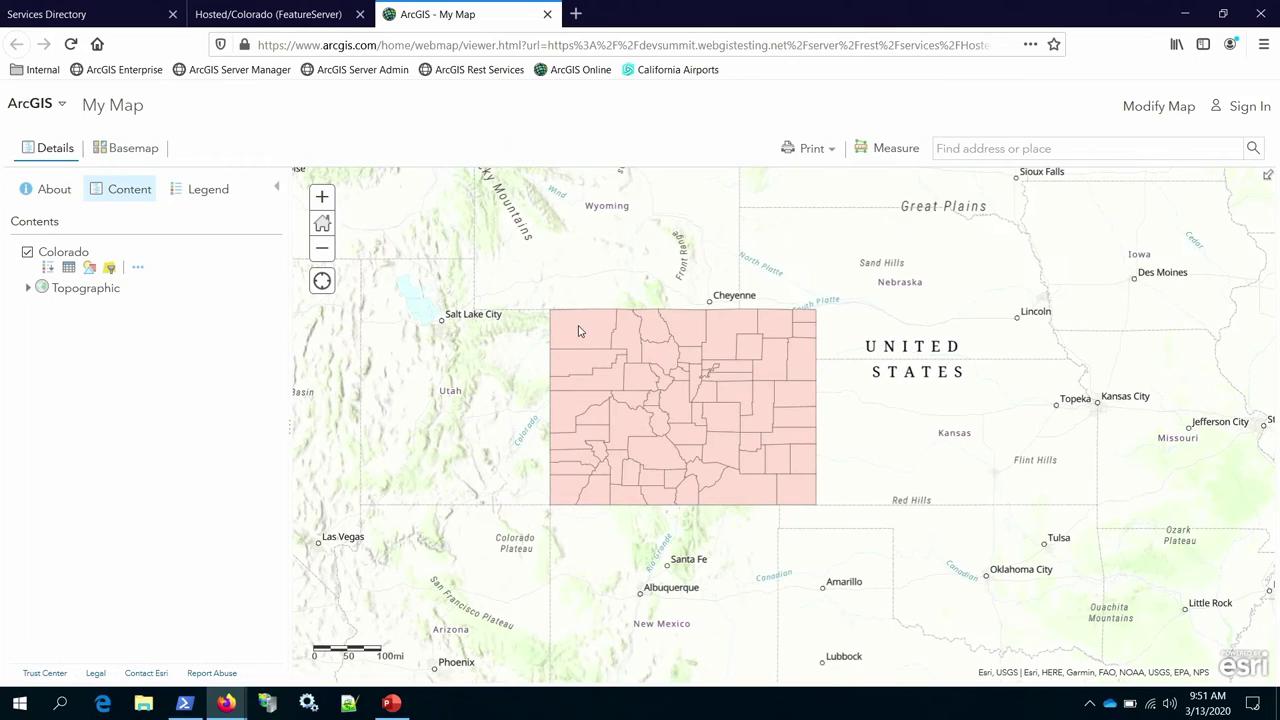
click(583, 331)
mouse_move(700, 391)
mouse_down()
mouse_move(756, 392)
mouse_move(700, 392)
mouse_up()
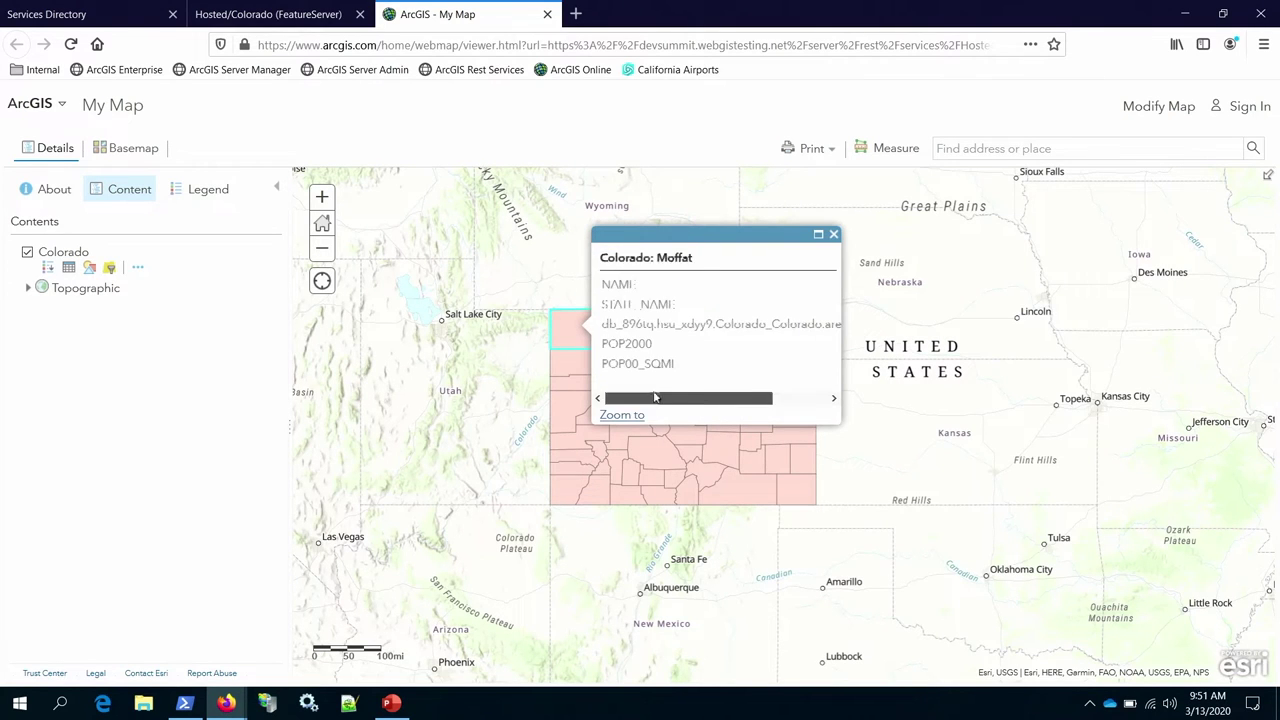
click(834, 235)
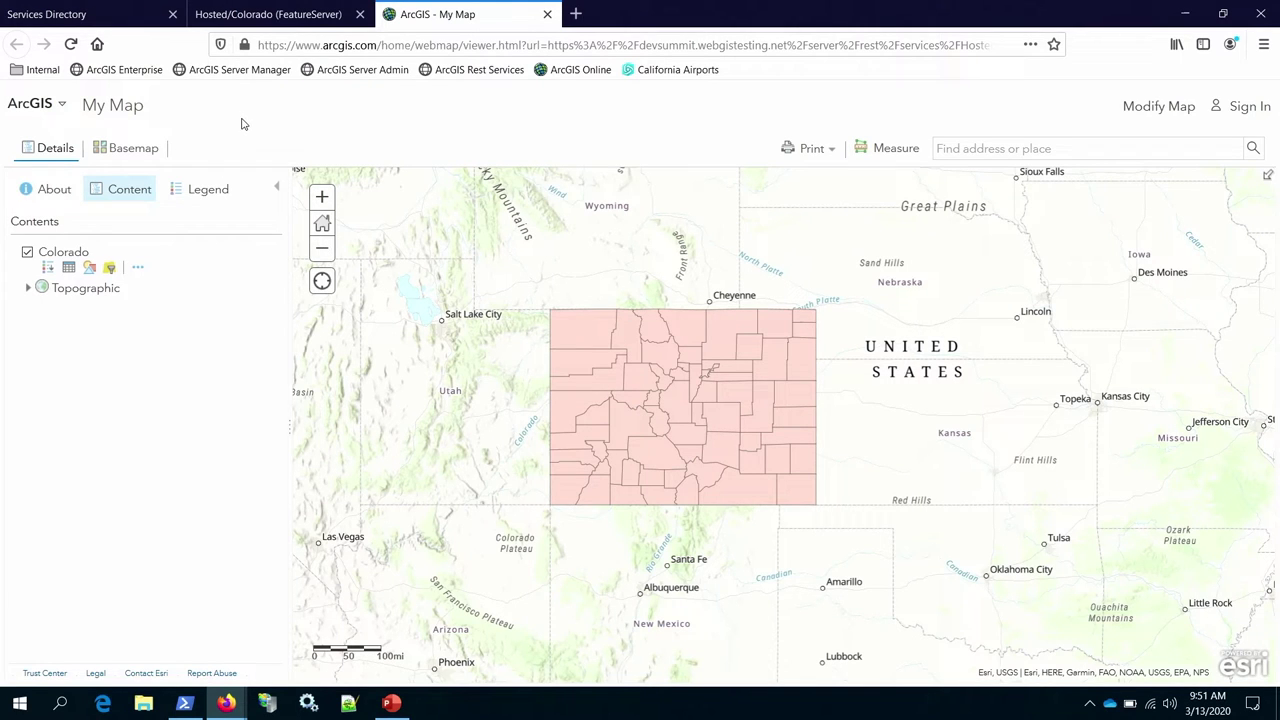
click(104, 16)
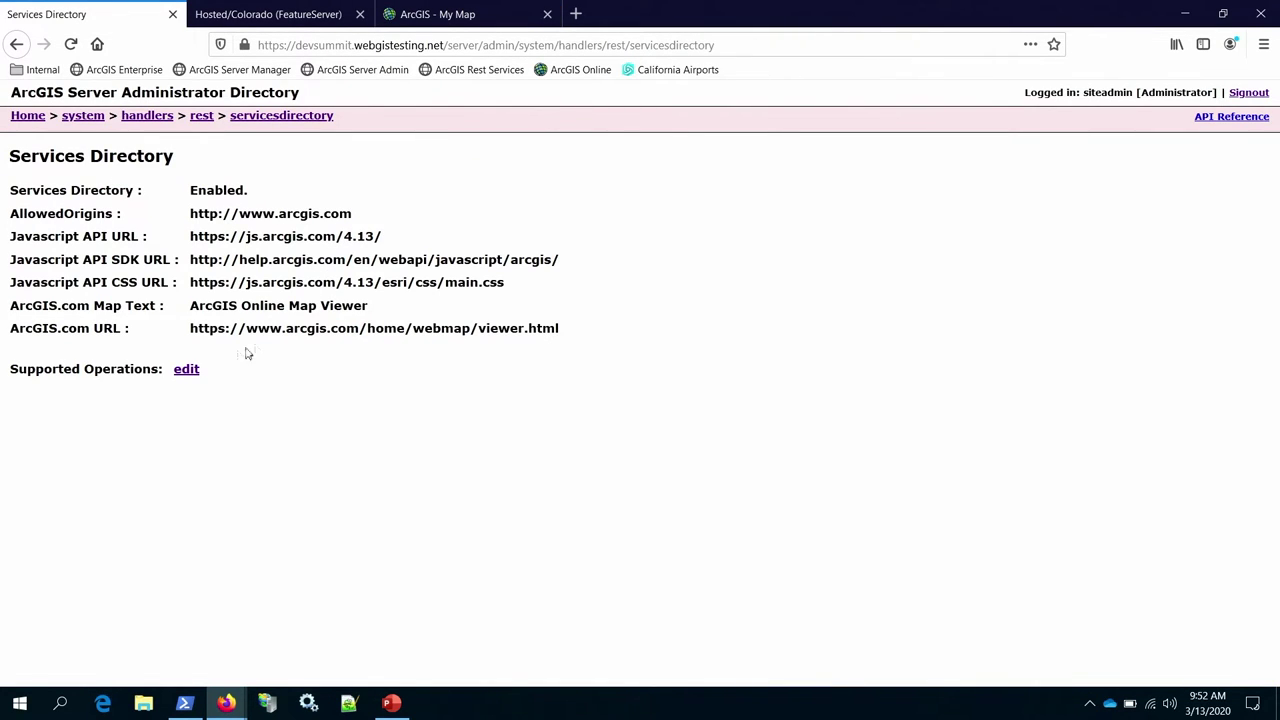
click(186, 369)
click(245, 236)
text(s://www.arcgis.com)
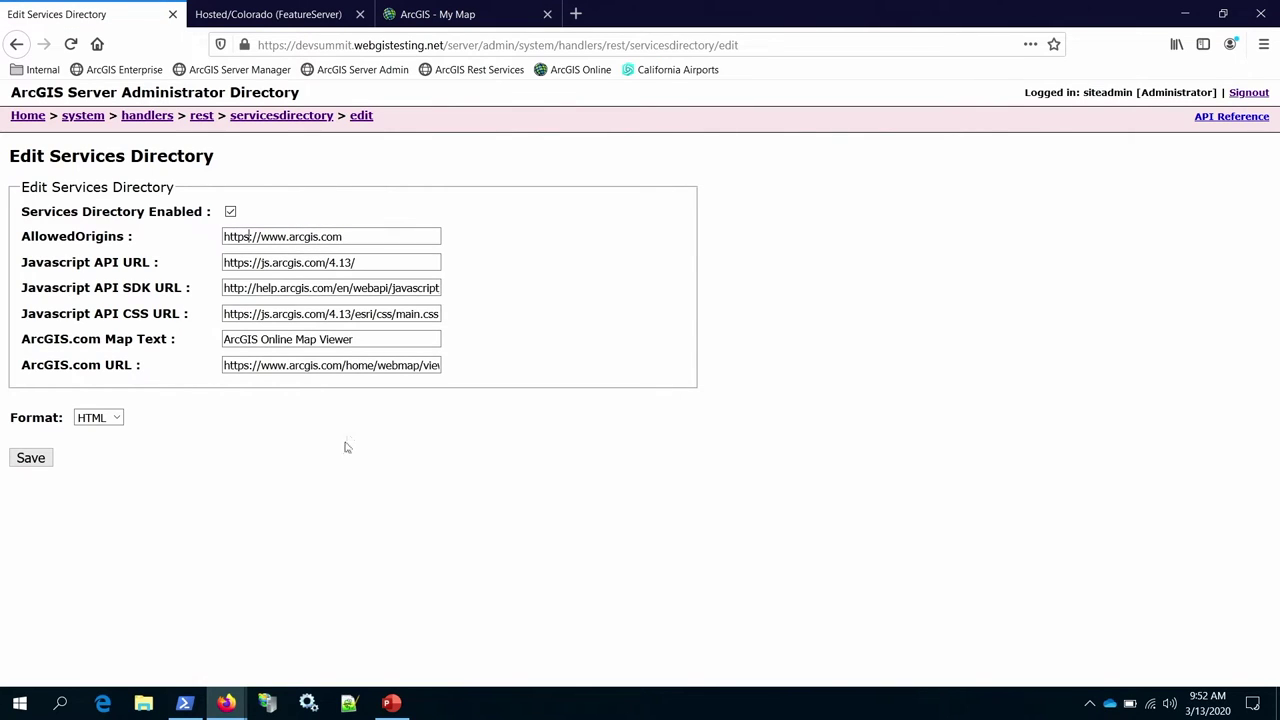
click(30, 458)
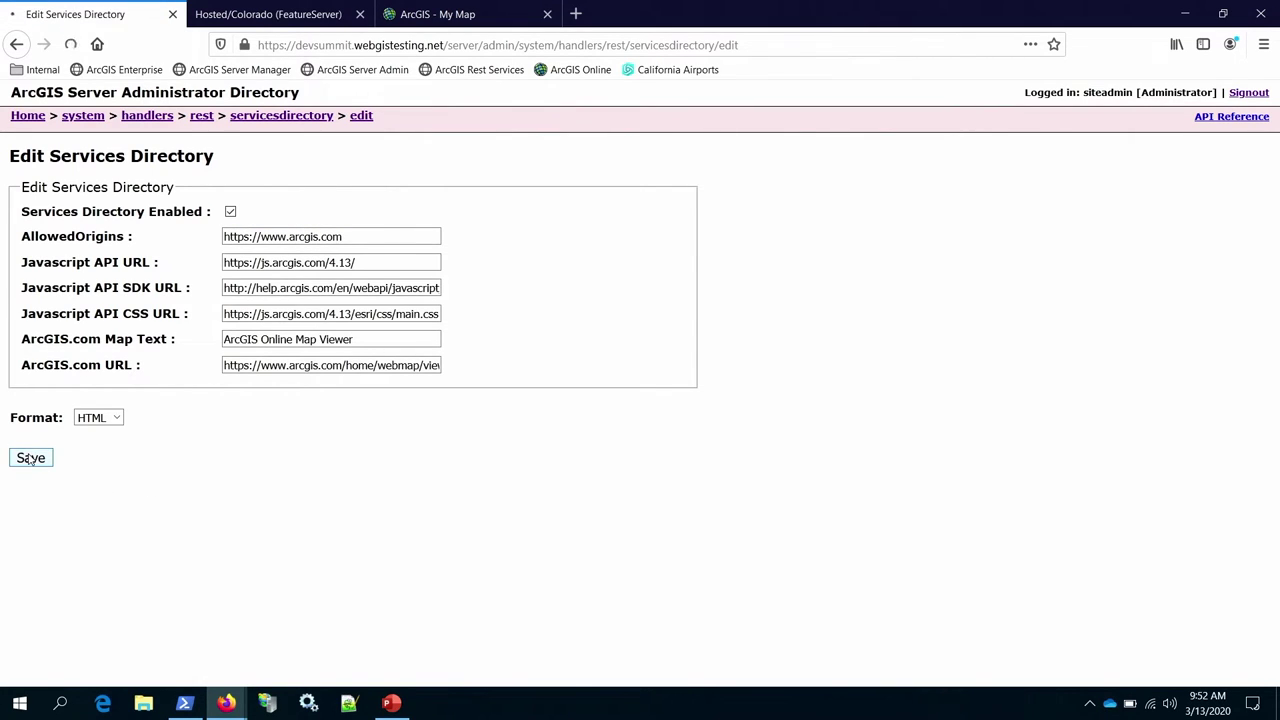
- Reload the My Map web map and accept the portal sign-in prompt
click(438, 13)
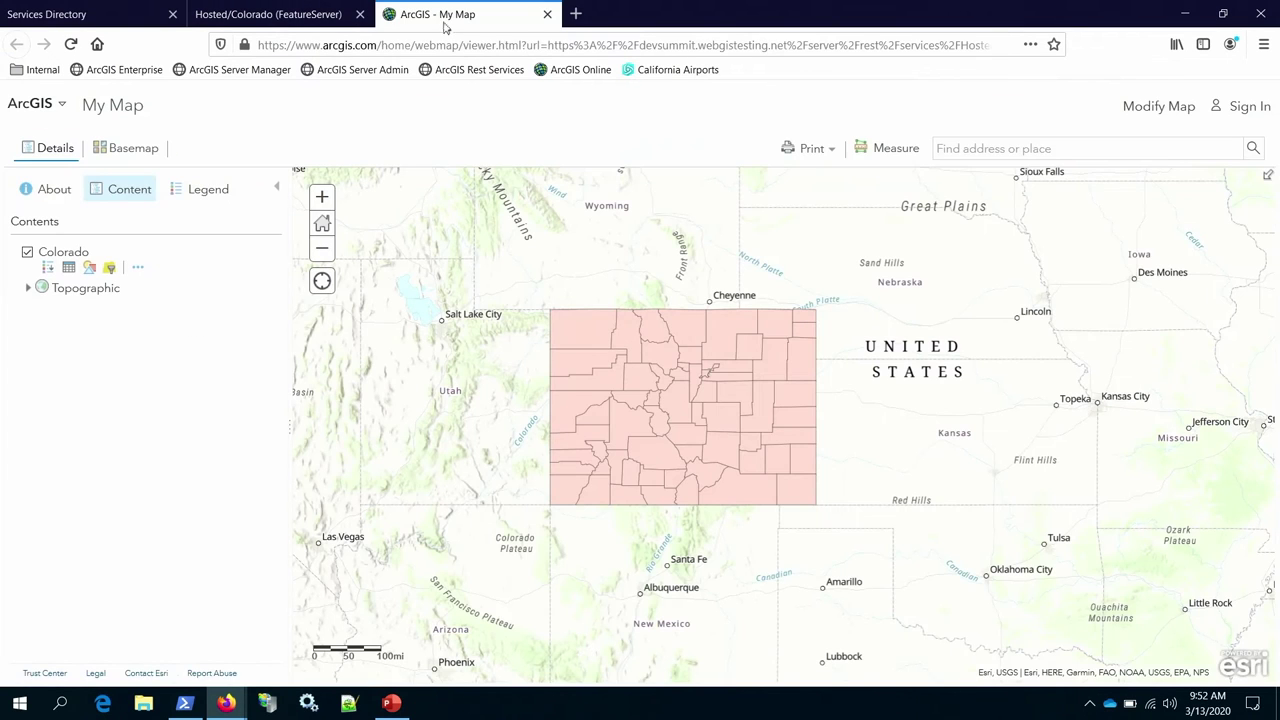
click(74, 47)
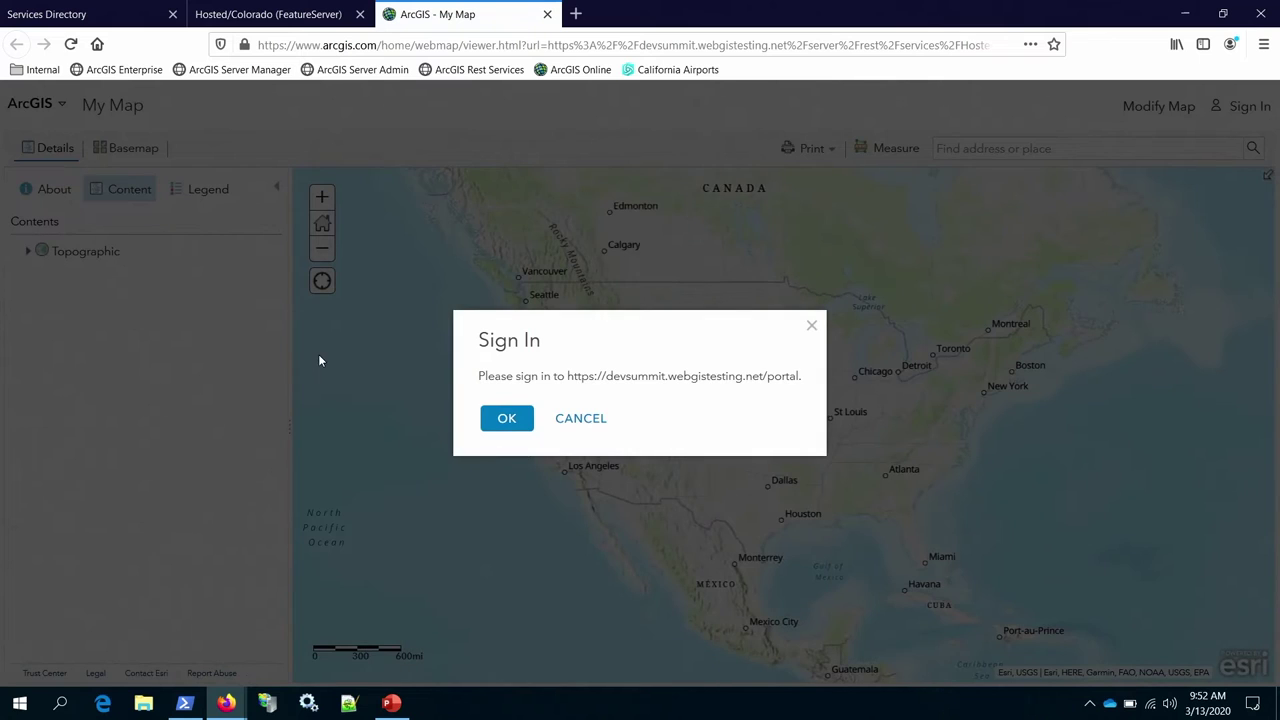
click(511, 425)
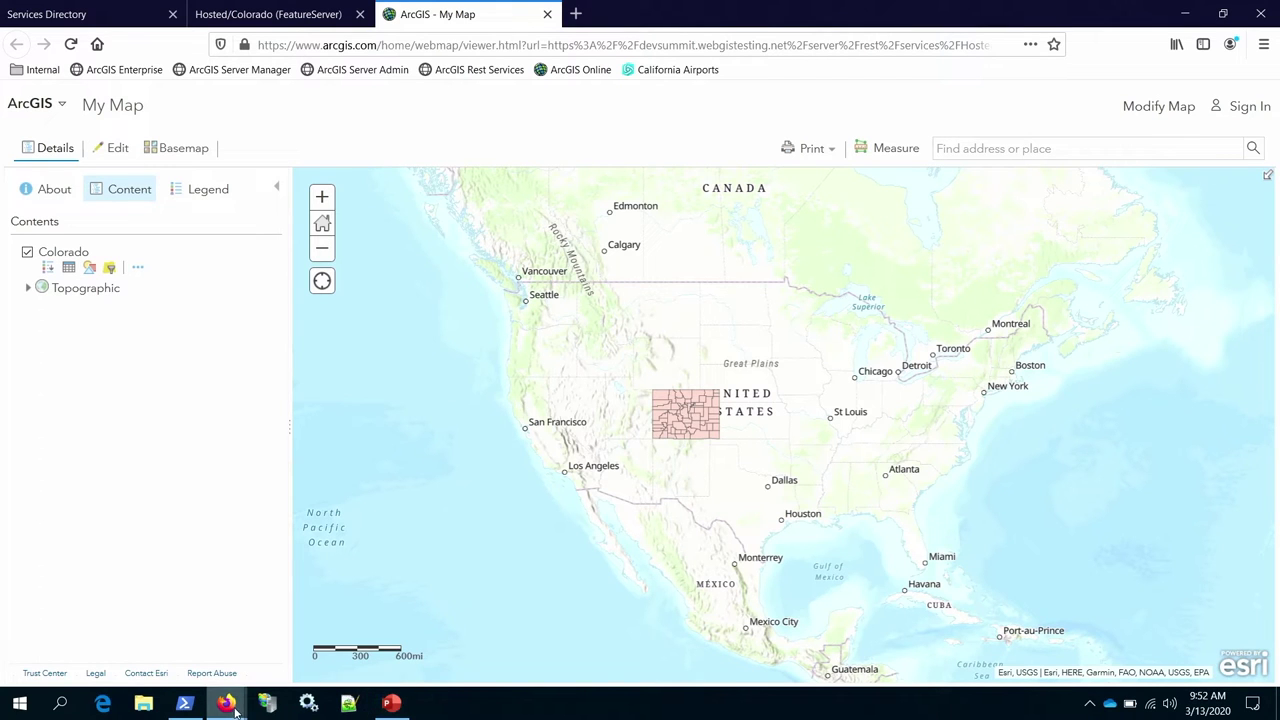
mouse_move(233, 707)
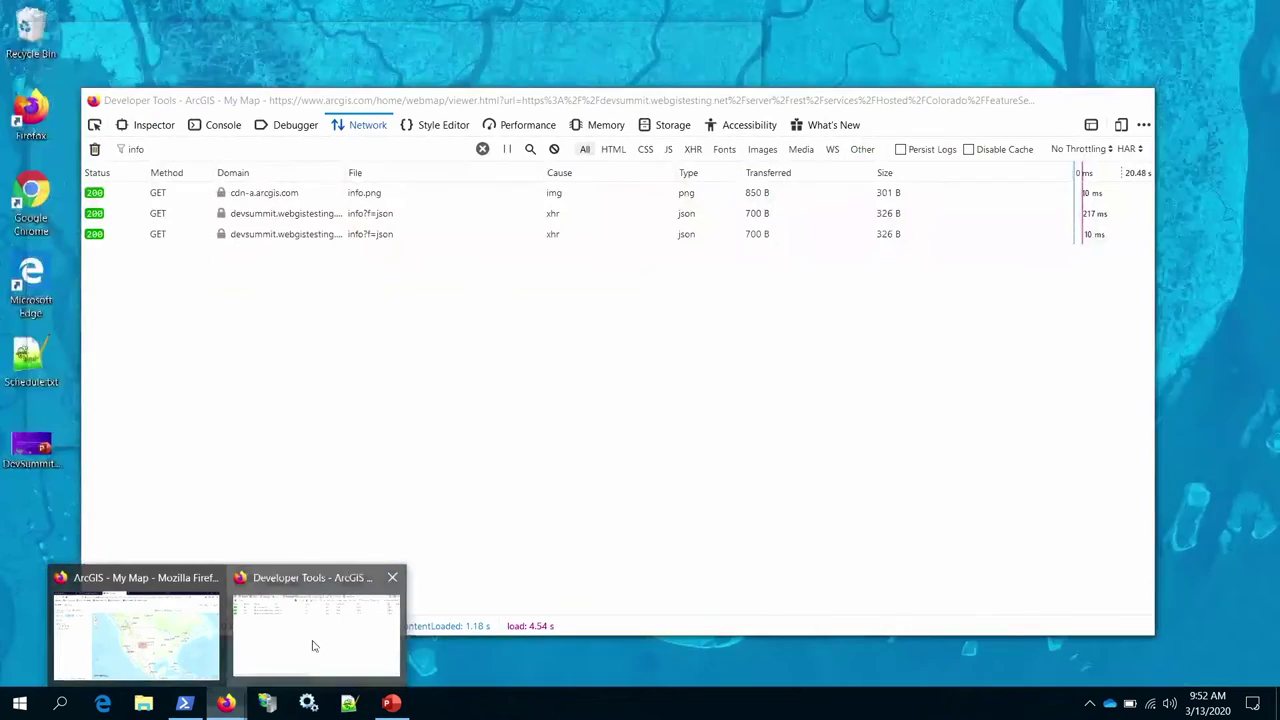
click(314, 642)
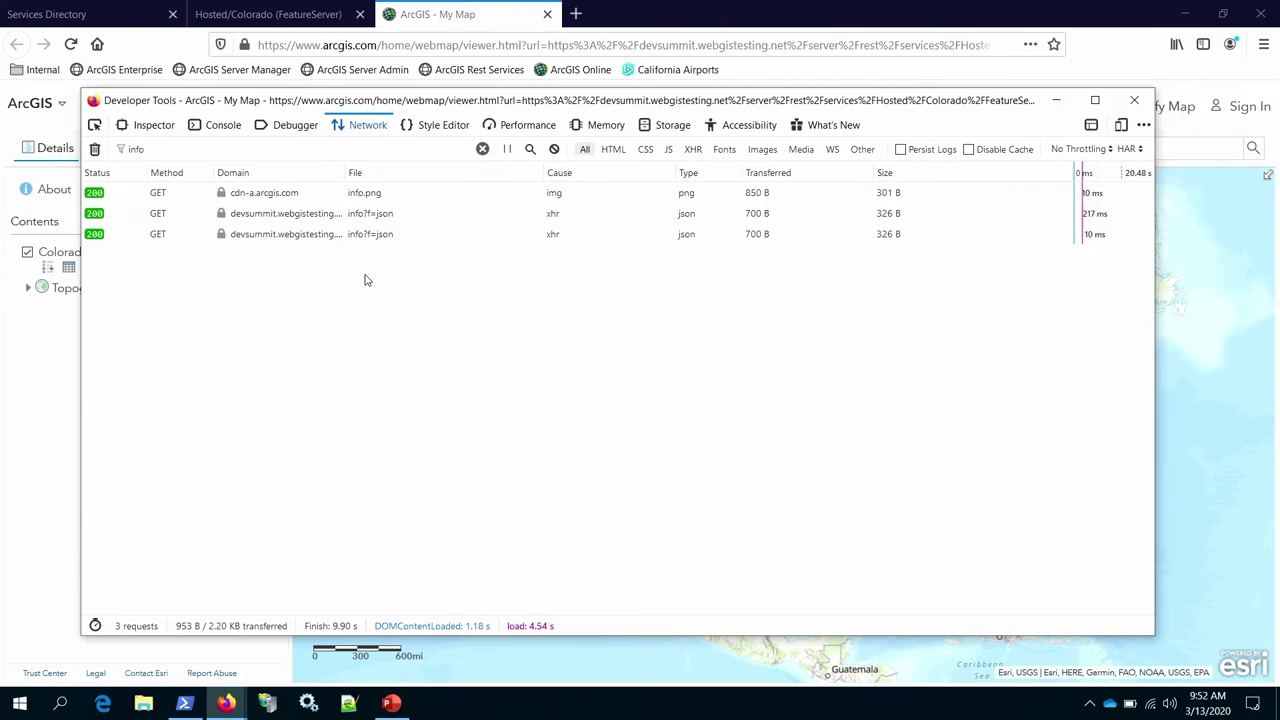
click(292, 233)
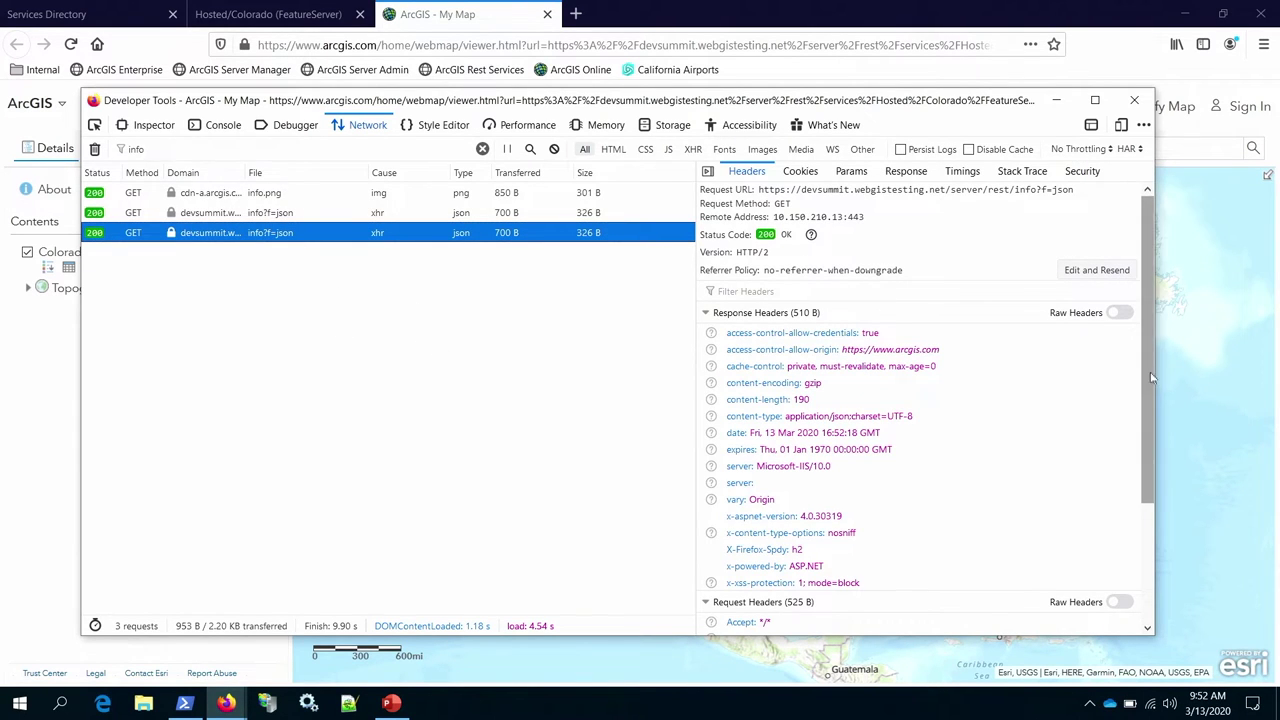
scroll(1150, 402, down, 1)
scroll(1150, 402, down, 3)
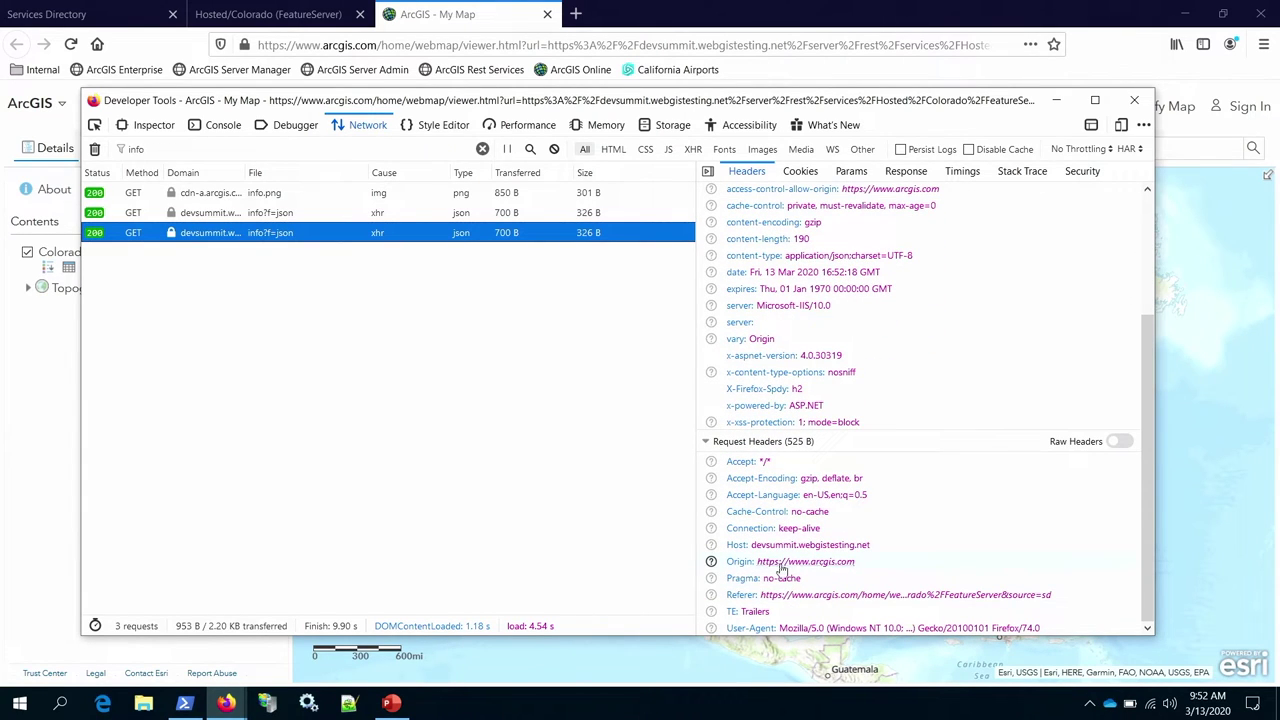
scroll(1143, 433, up, 3)
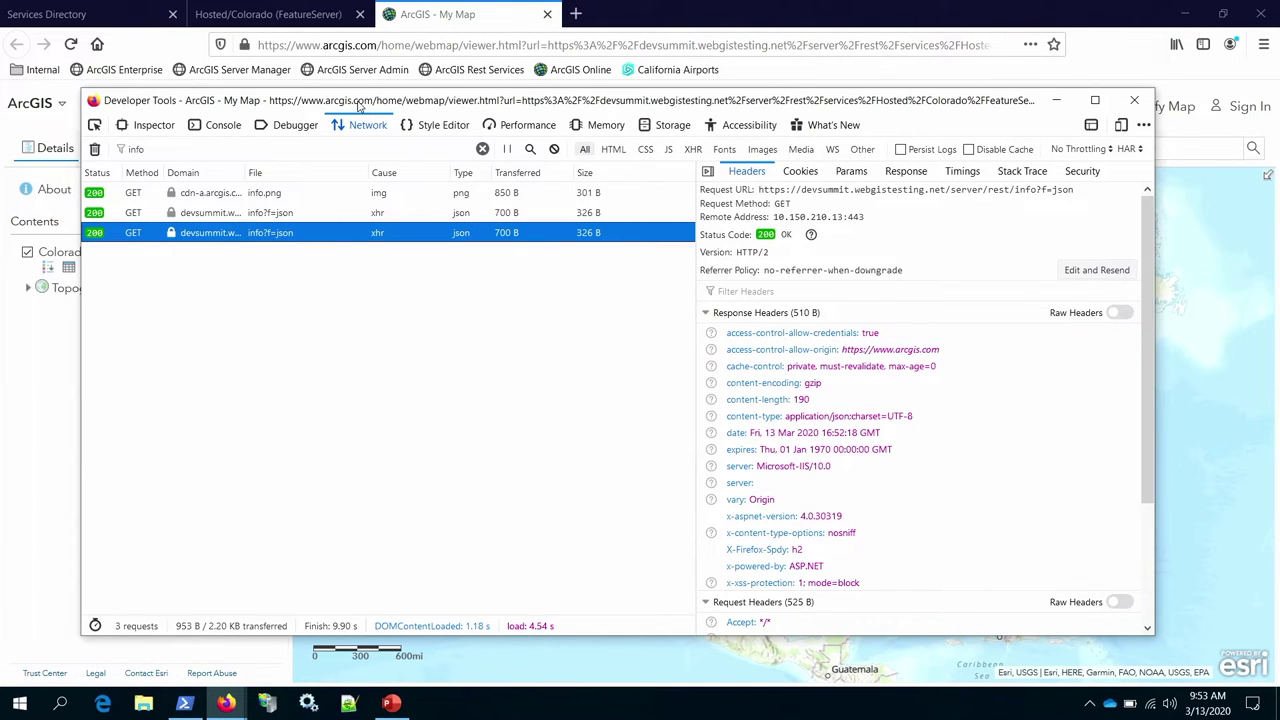
click(453, 25)
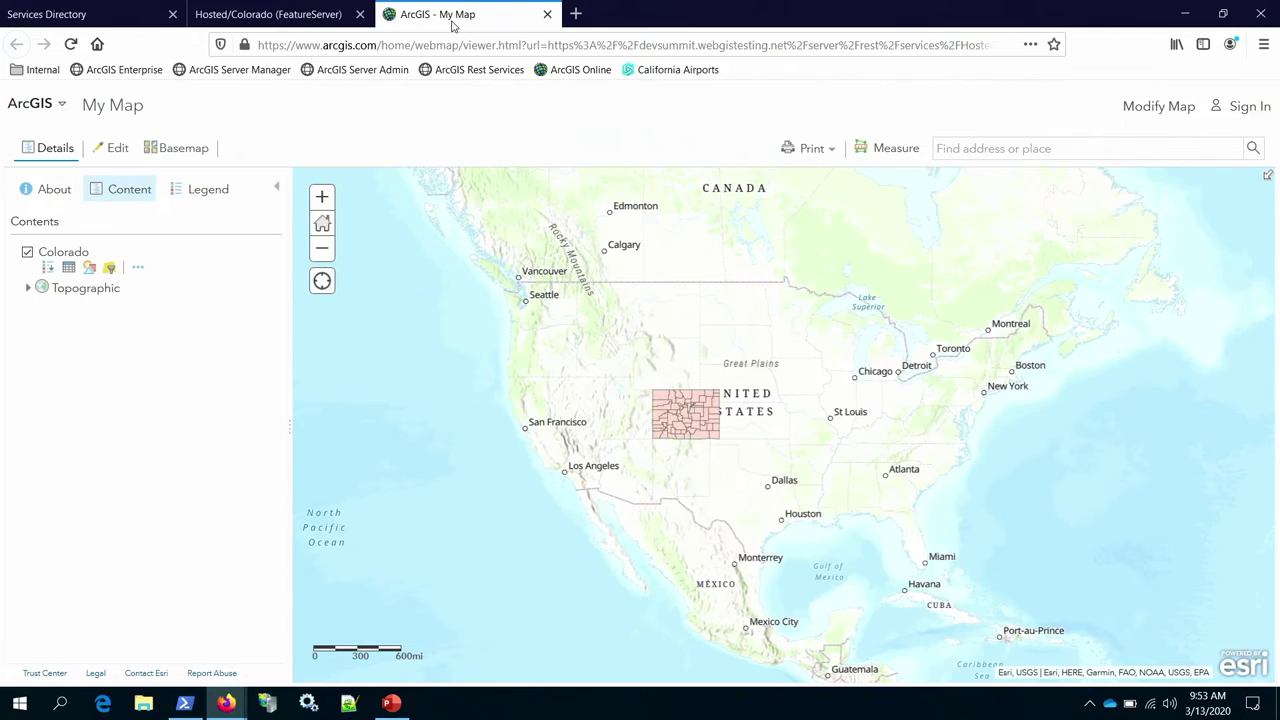